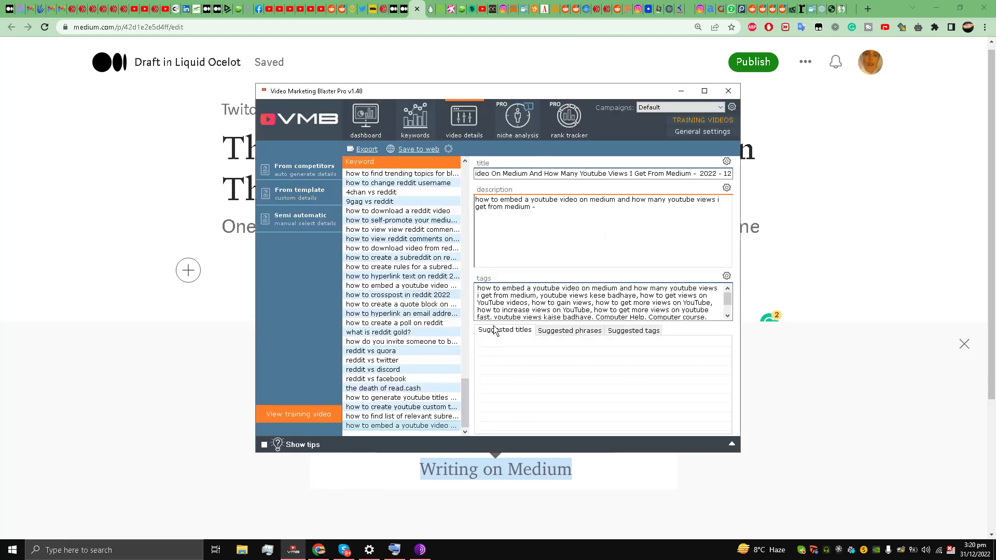
- Hide the video tool to reveal the Two Kinds Of Streamers draft in Medium
drag(475, 173, 683, 172)
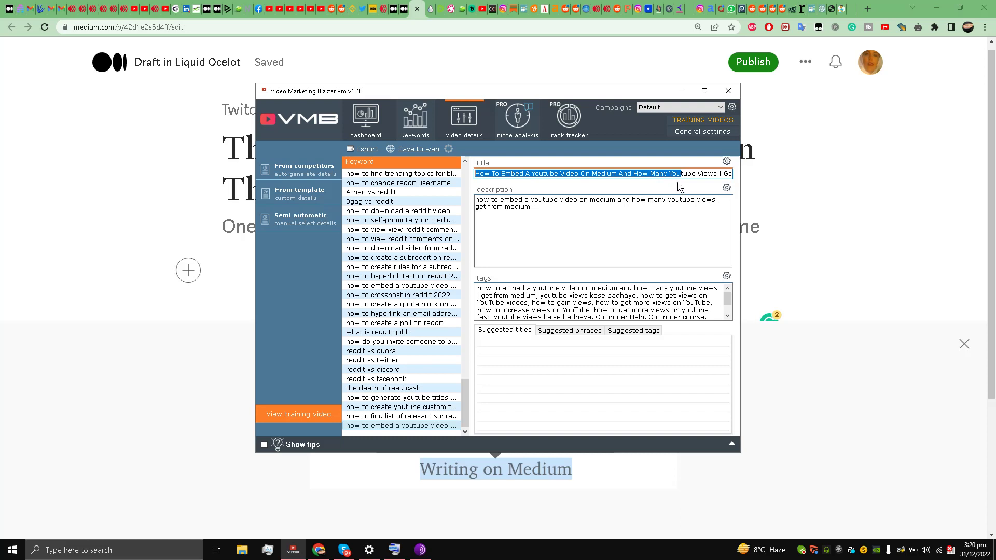
drag(688, 177, 740, 180)
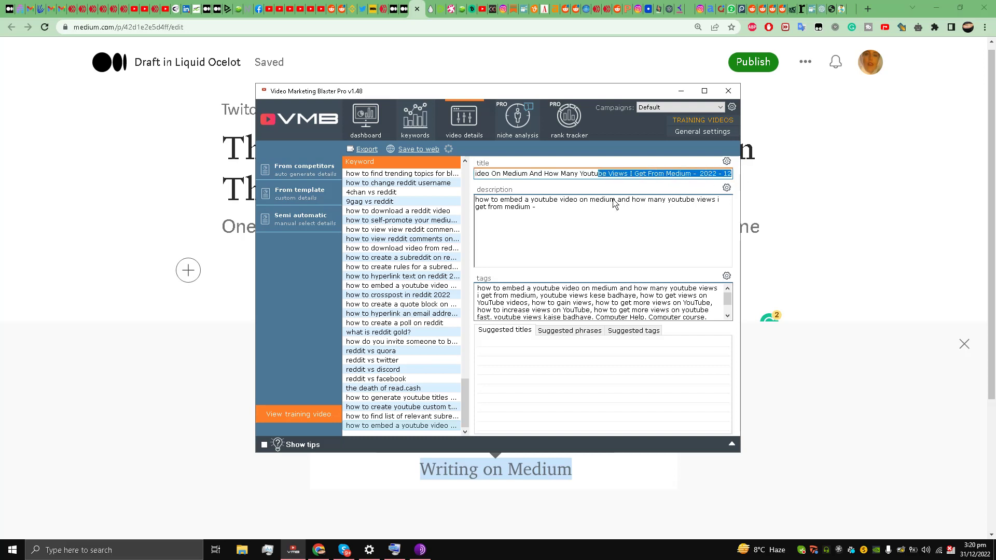
click(681, 91)
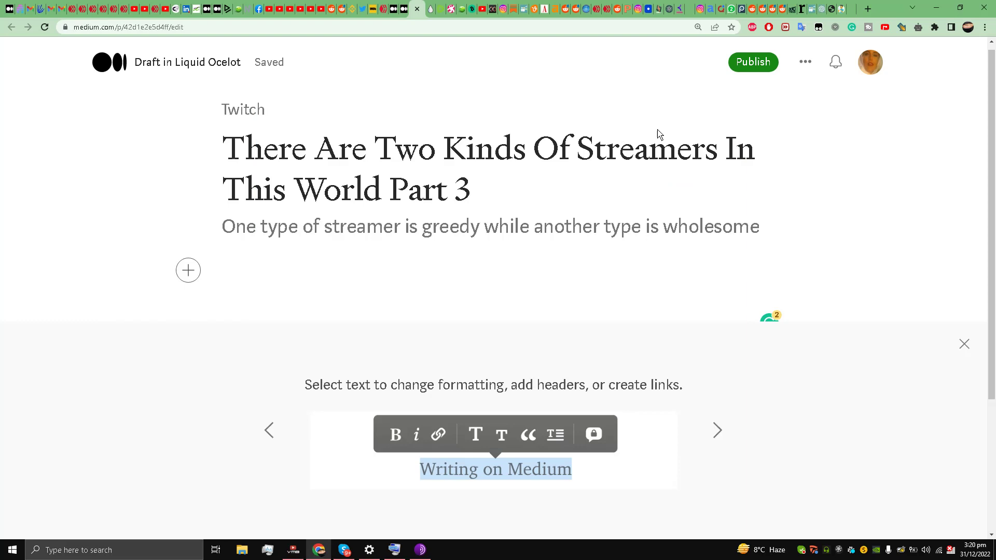
click(875, 69)
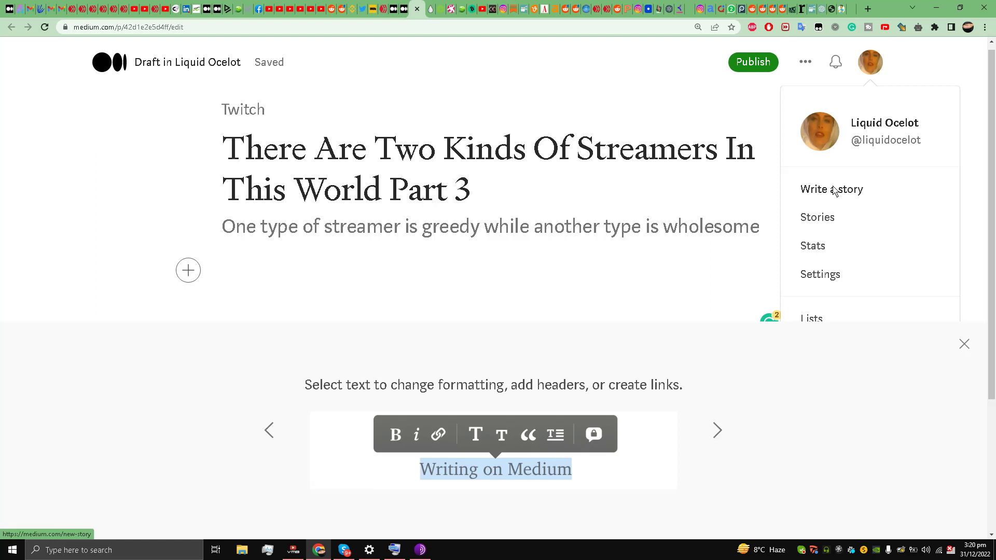
click(444, 160)
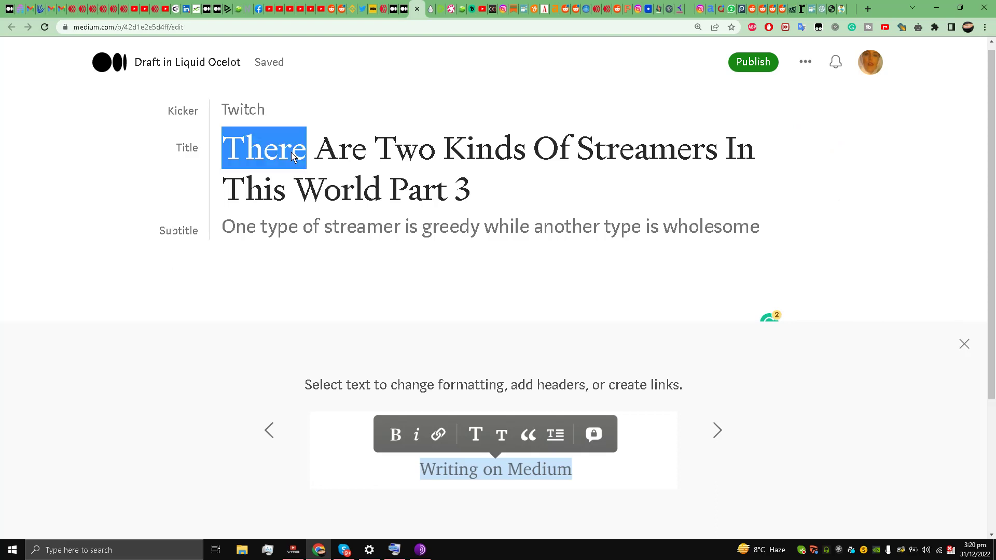
- Check the Twitch kicker, the title and the subtitle, leaving the cursor at the subtitle's end
triple_click(291, 159)
click(269, 155)
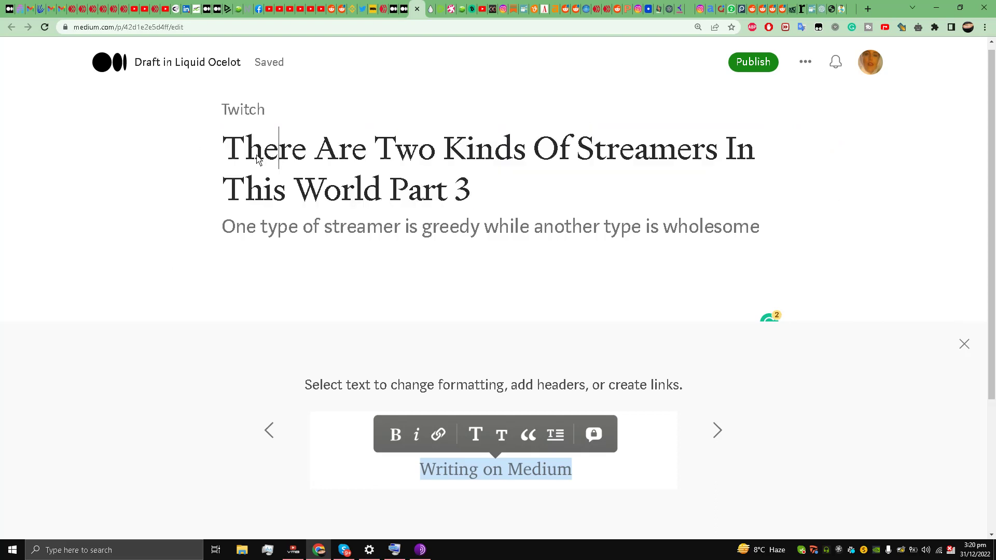
double_click(254, 115)
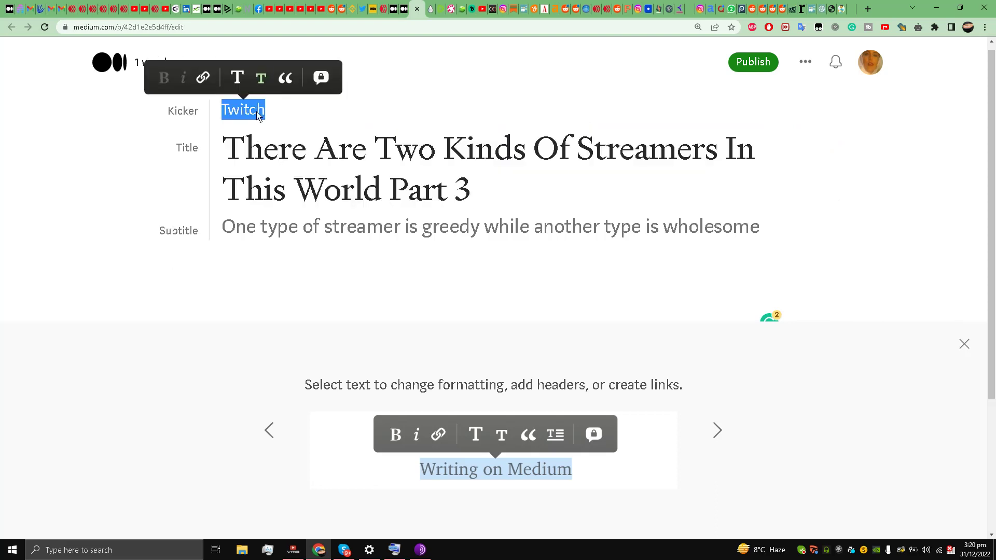
triple_click(291, 242)
click(279, 181)
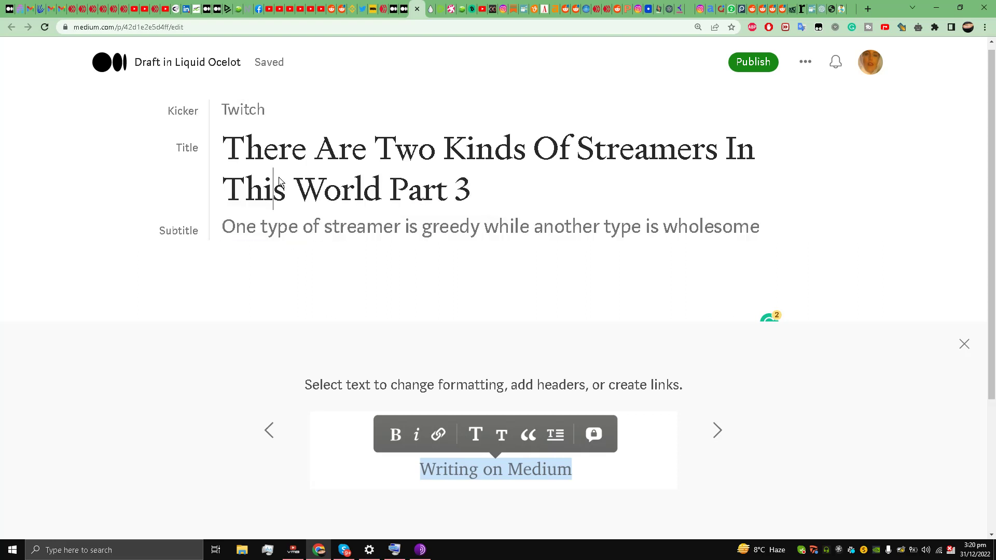
click(766, 226)
triple_click(285, 160)
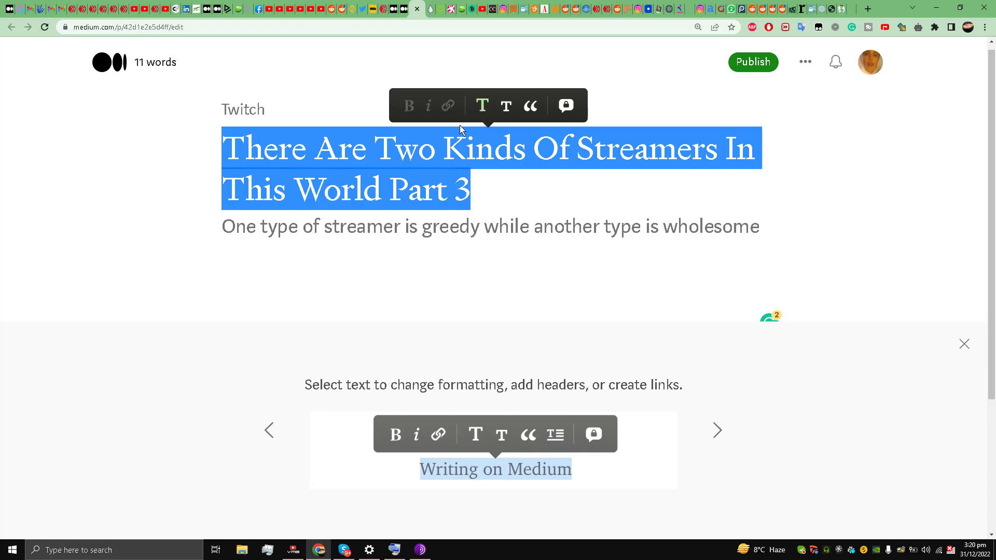
double_click(230, 121)
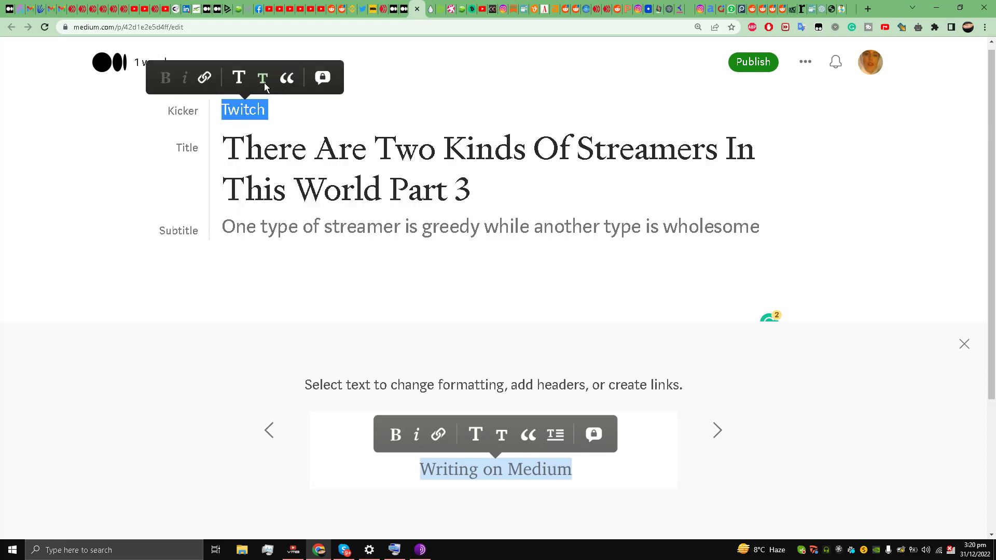
triple_click(377, 229)
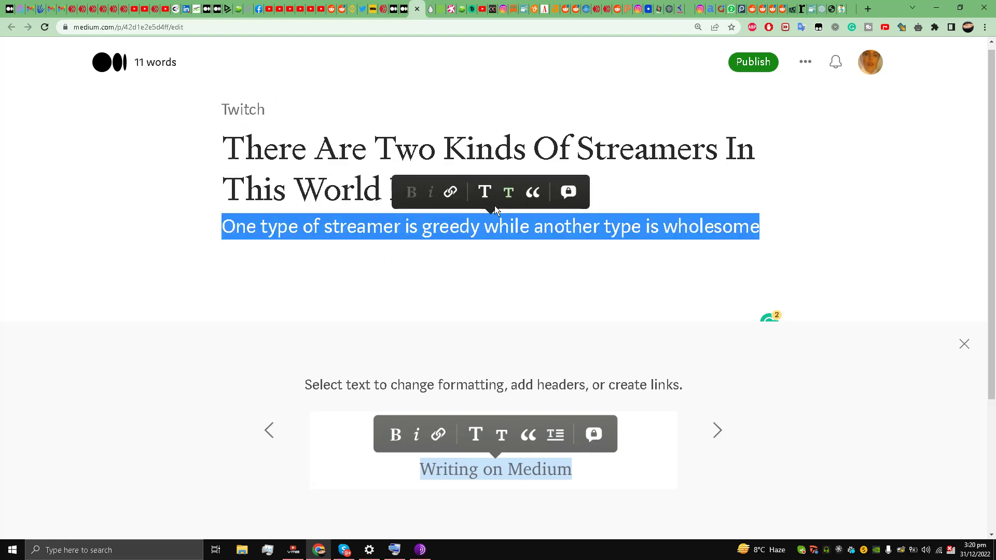
click(758, 230)
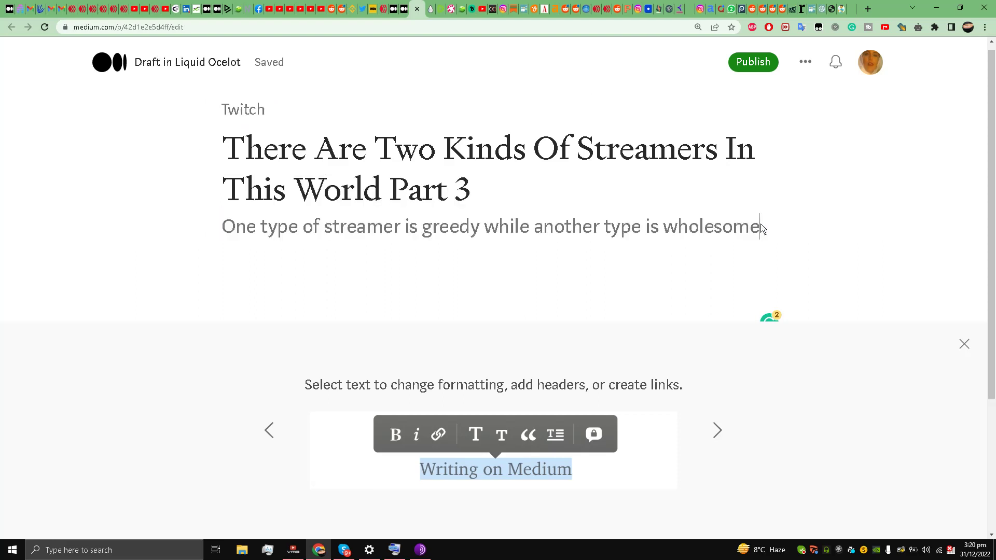
- On a new line, insert the Unsplash 'twitch' photo of a phone showing the Twitch logo
key(Return)
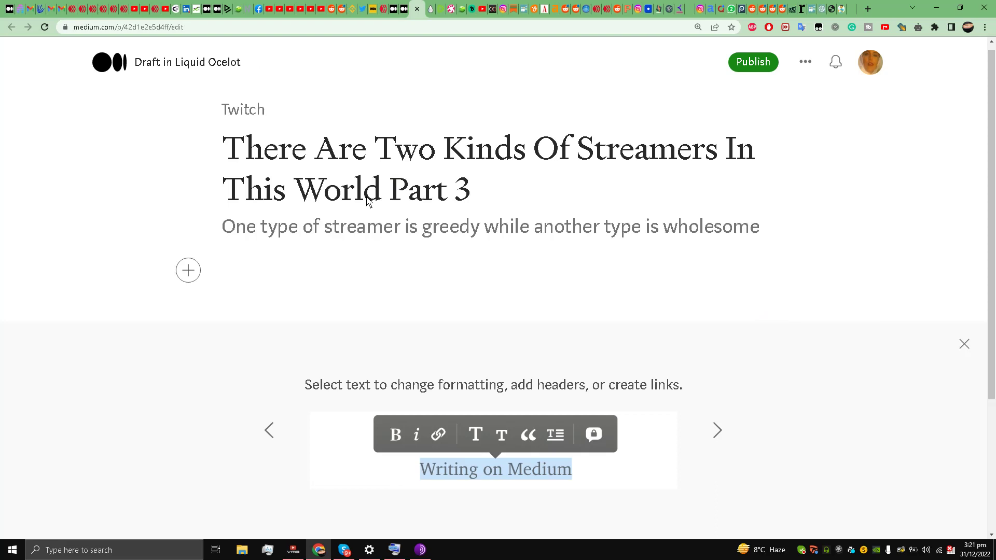
click(189, 271)
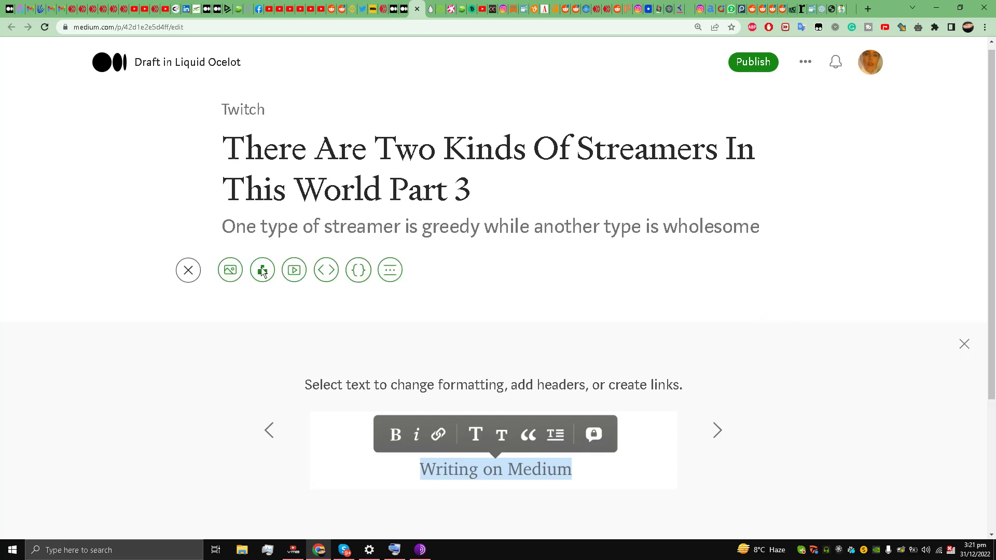
click(265, 282)
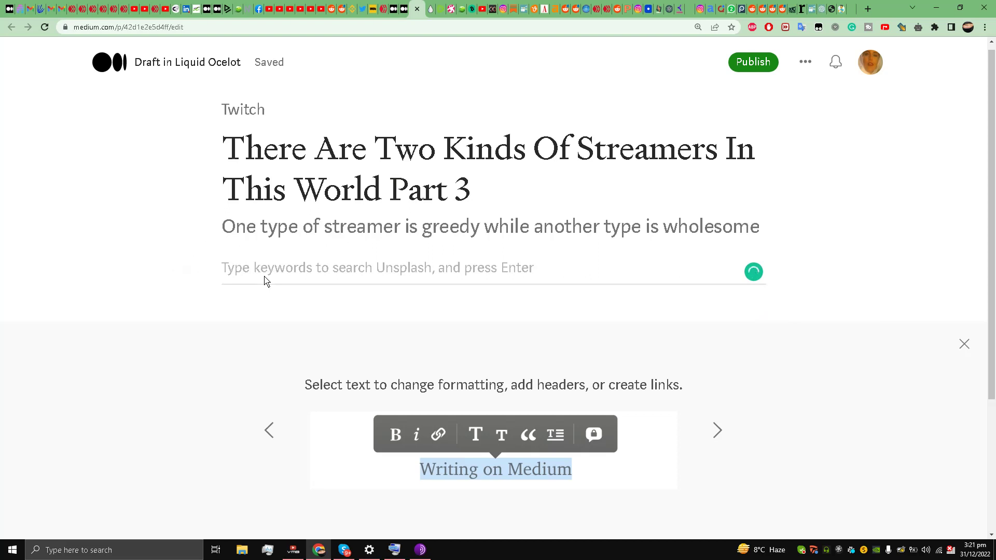
text(twitch)
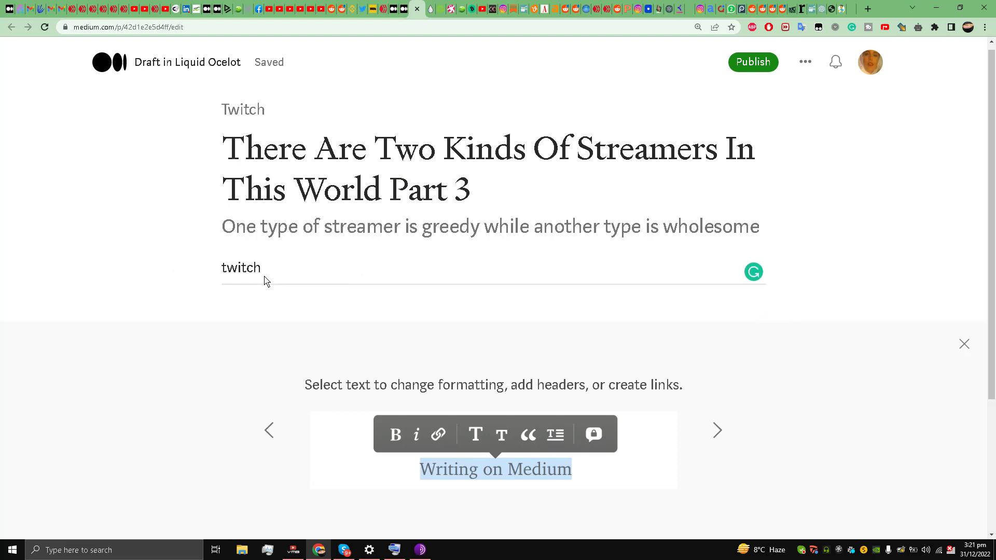
key(Return)
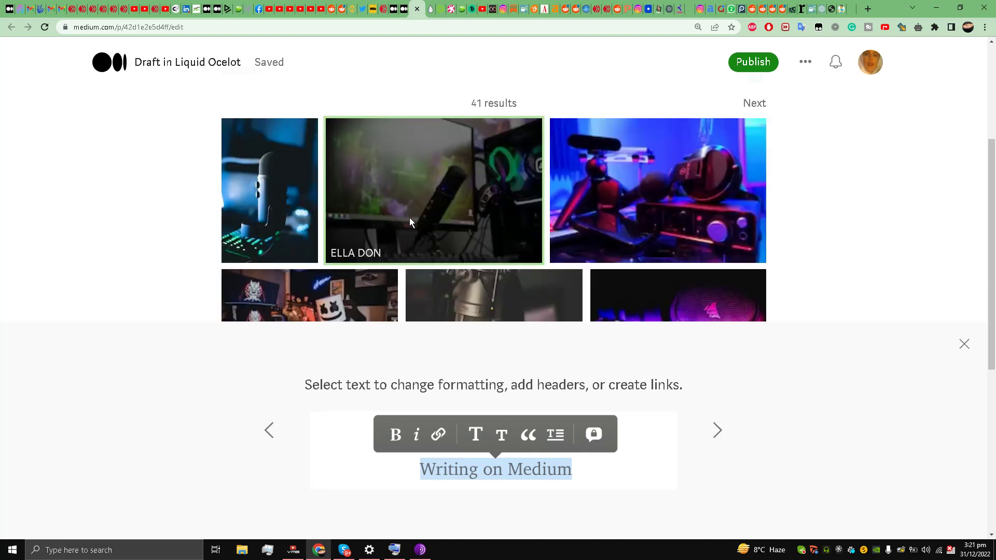
scroll(410, 222, down, 2)
scroll(397, 216, down, 2)
scroll(398, 216, up, 3)
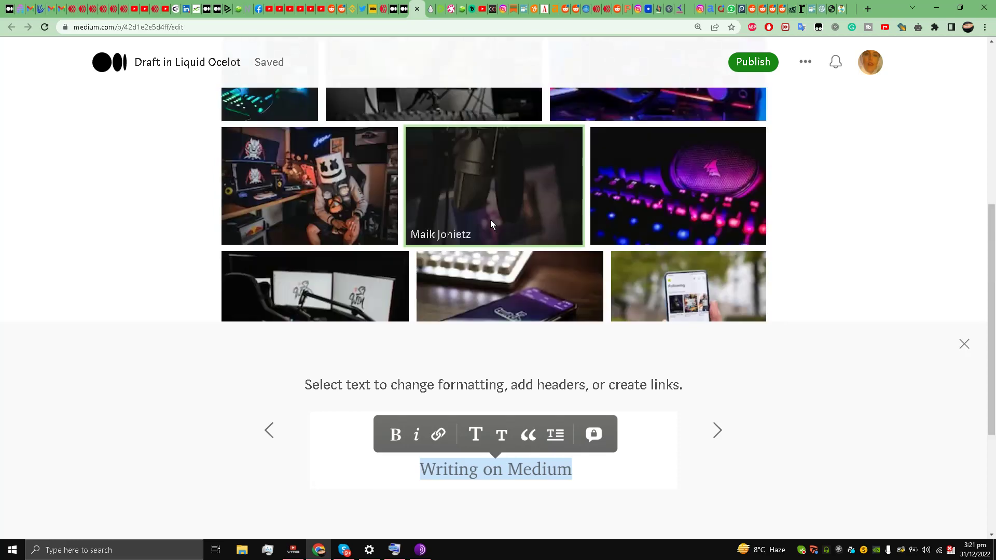
scroll(498, 230, down, 1)
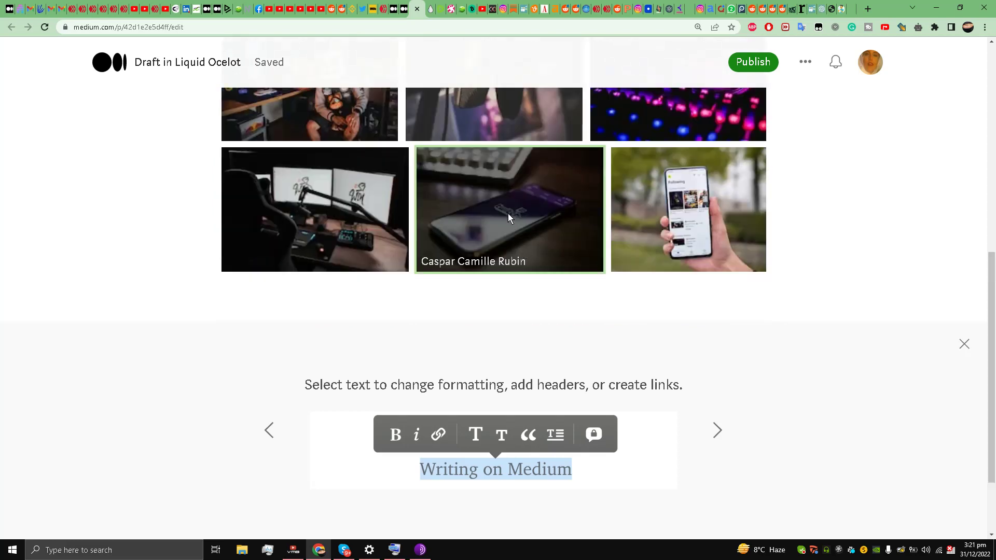
click(508, 213)
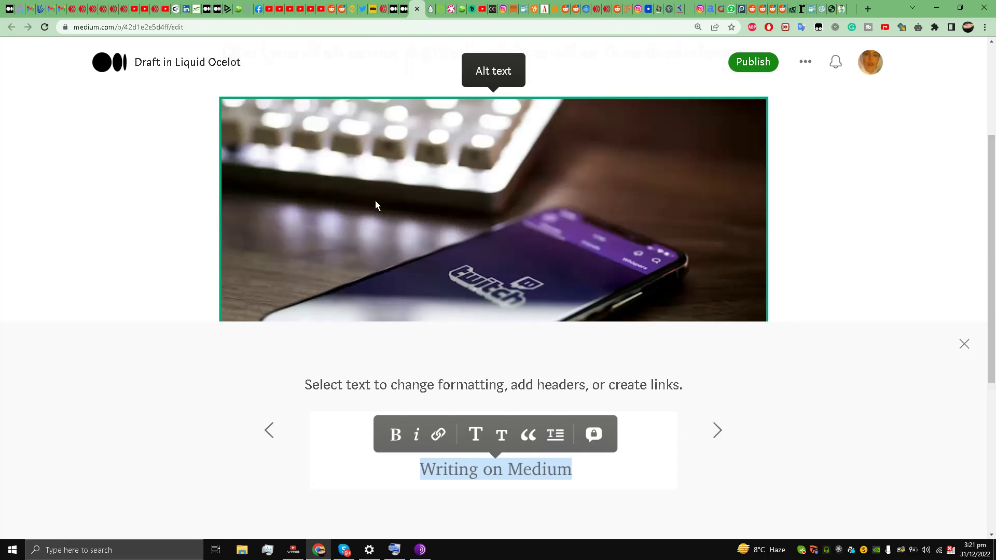
scroll(374, 202, down, 2)
scroll(374, 203, up, 3)
scroll(338, 207, down, 4)
scroll(218, 214, down, 1)
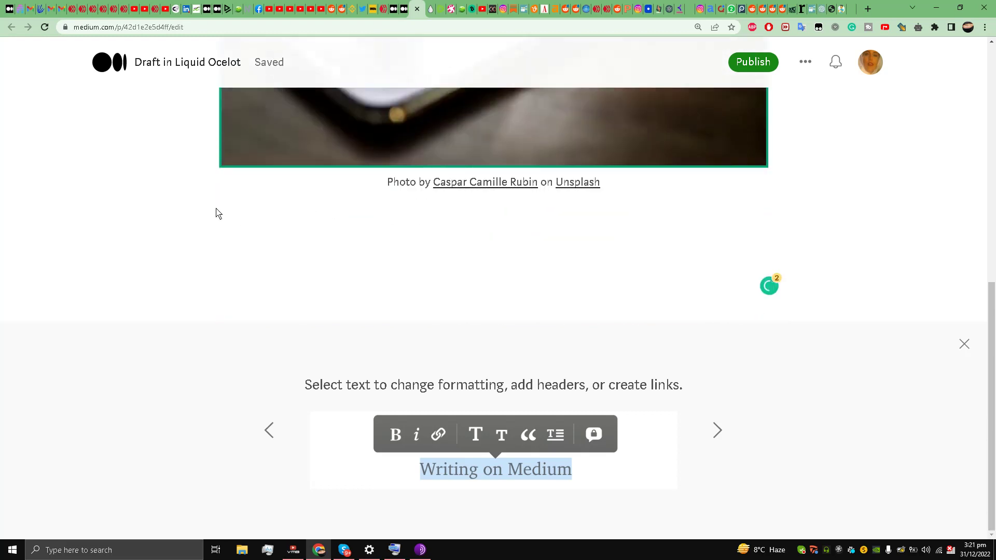
- Embed the streamer YouTube video below the Twitch photo by pasting its link
click(233, 228)
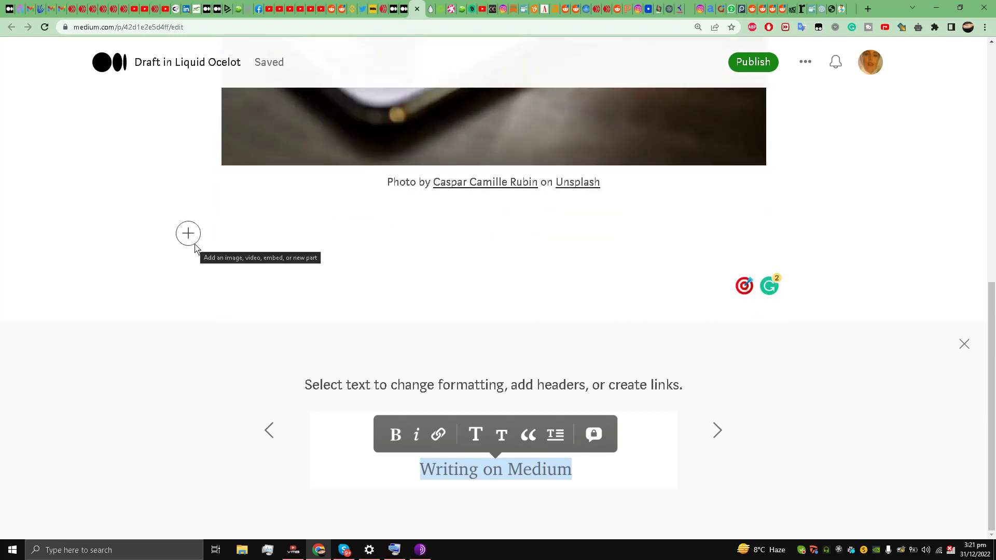
click(192, 237)
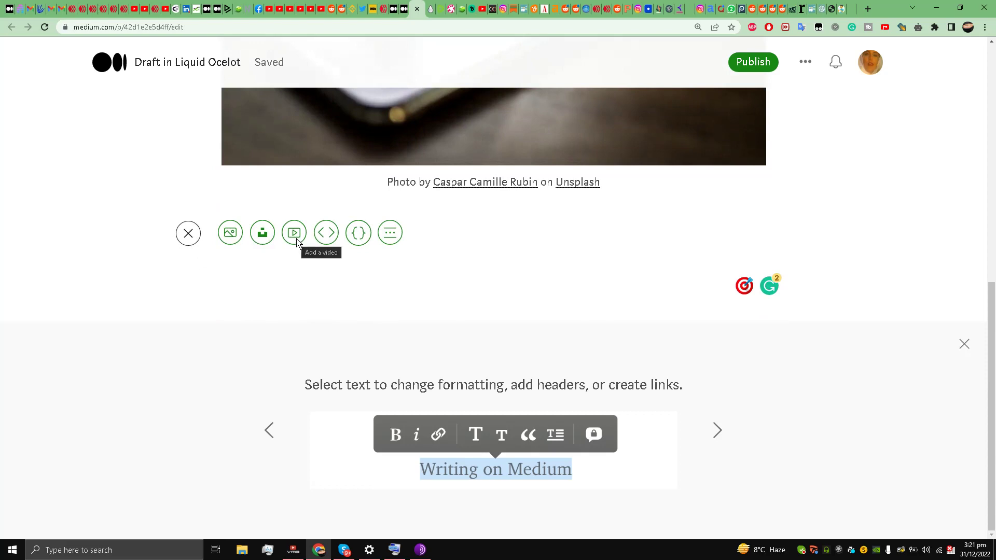
click(296, 241)
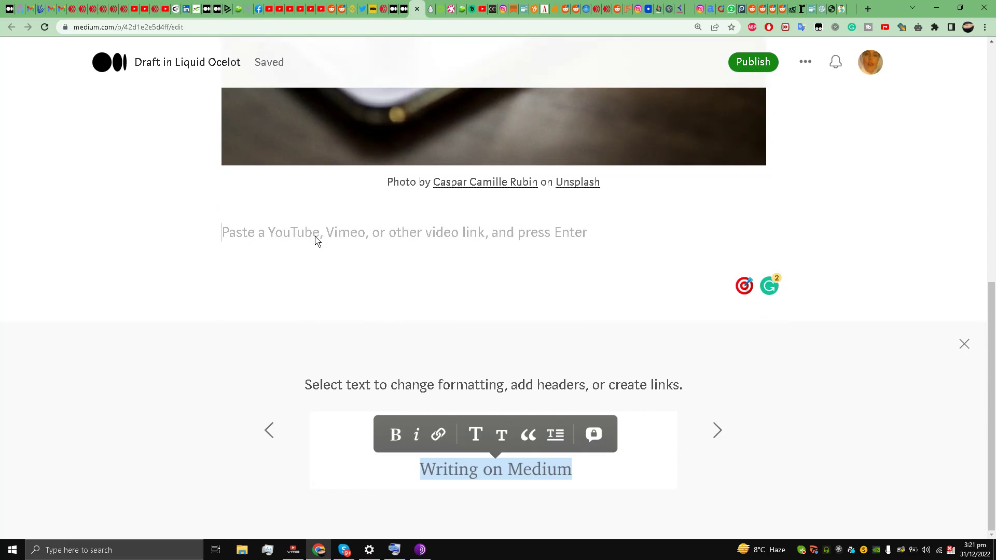
right_click(281, 240)
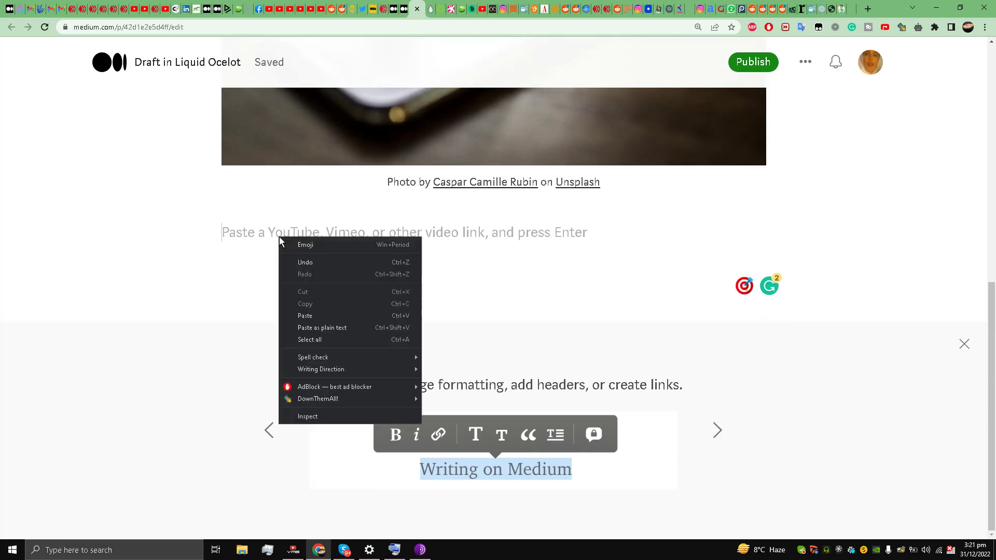
click(319, 314)
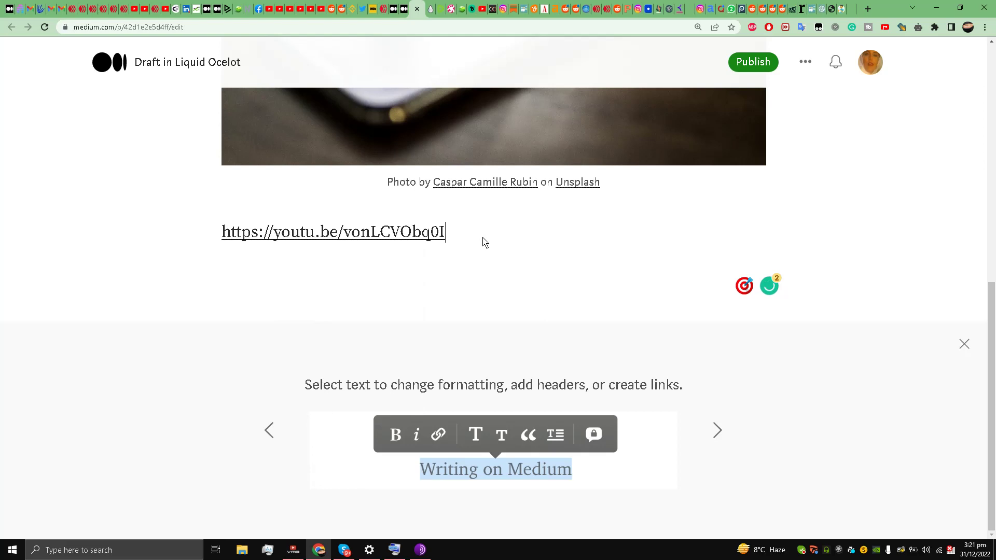
key(Return)
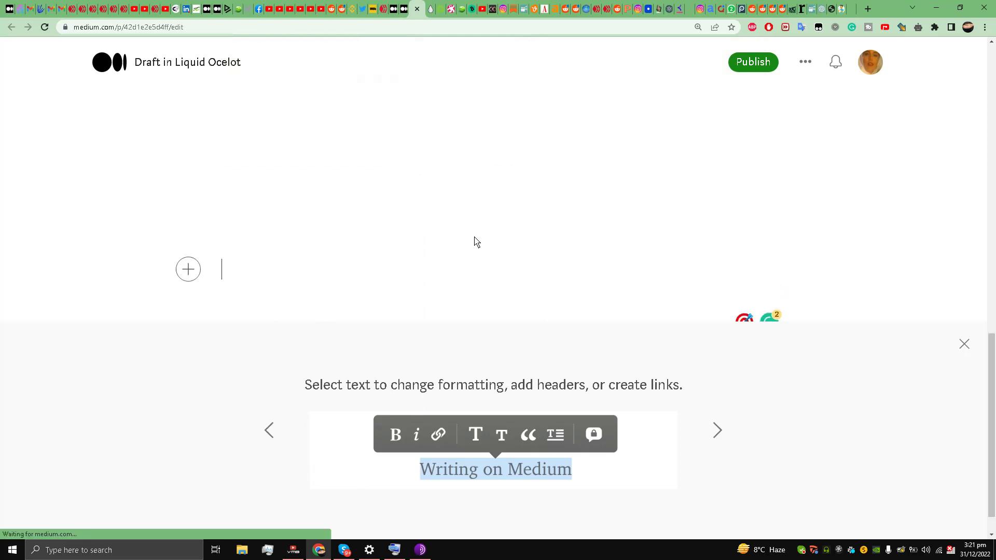
scroll(457, 187, up, 3)
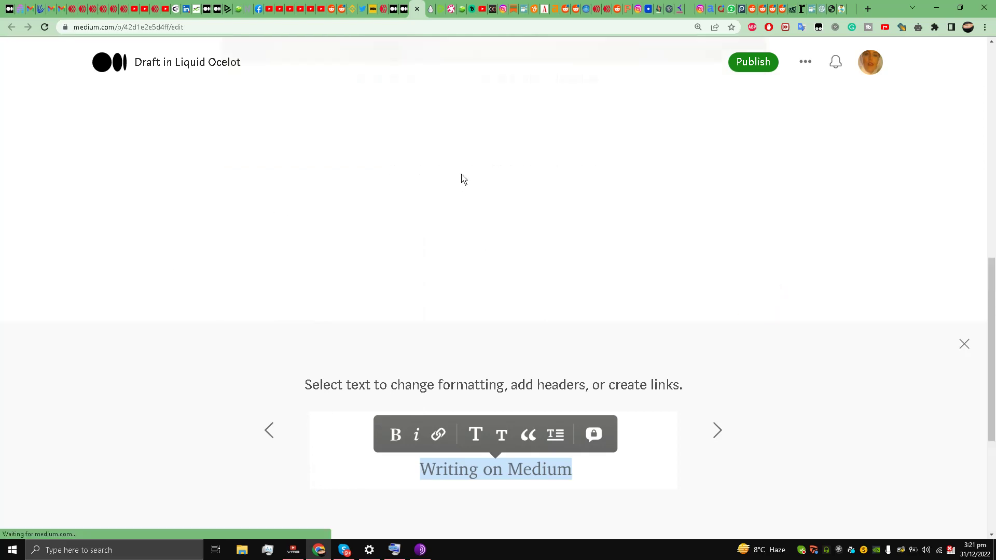
scroll(462, 180, down, 3)
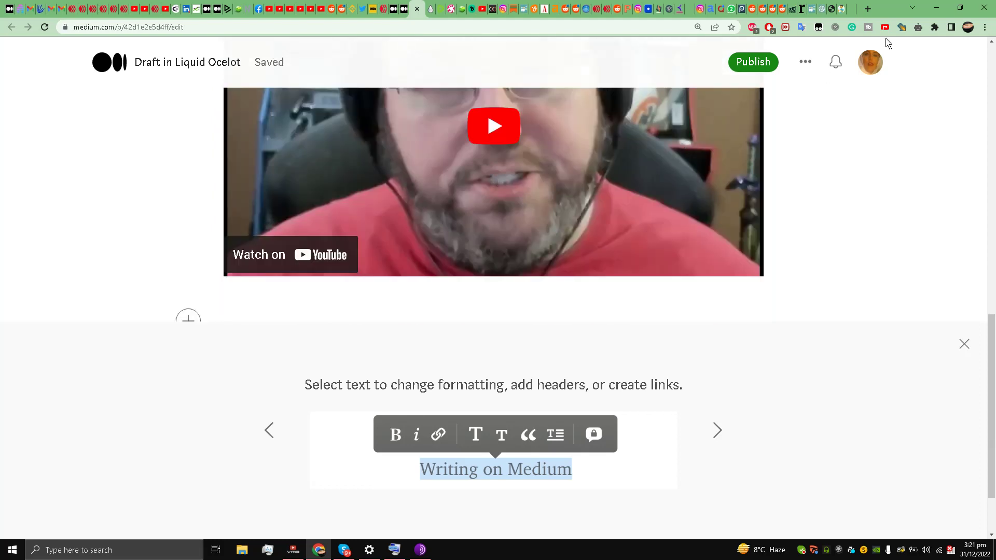
- Minimize Chrome and Skype, then open important.txt from the desktop
click(936, 8)
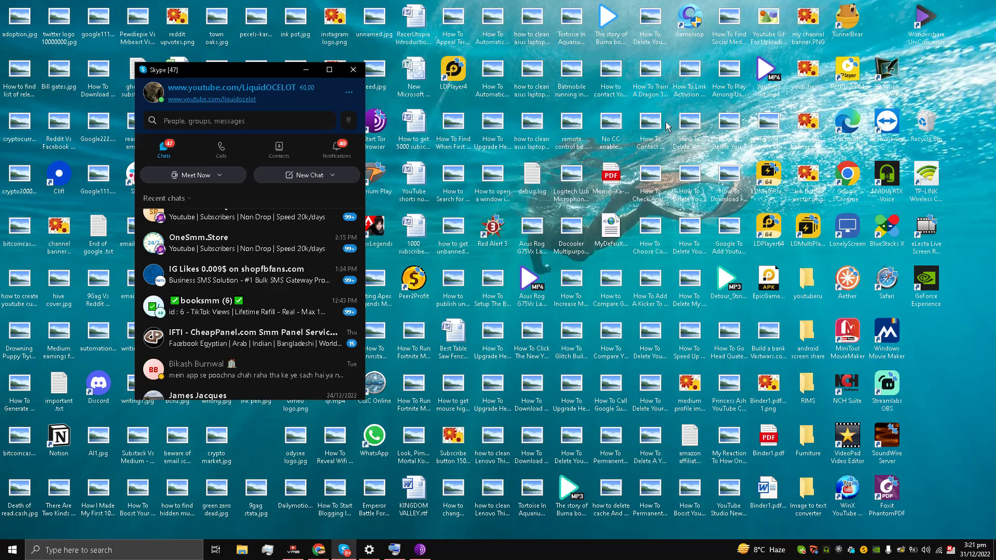
click(305, 71)
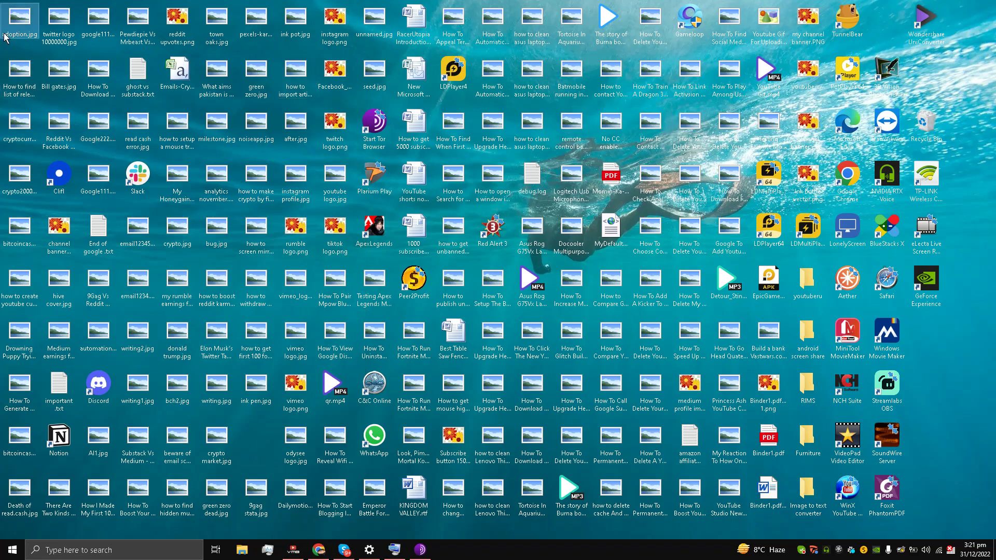
mouse_move(19, 24)
key(i)
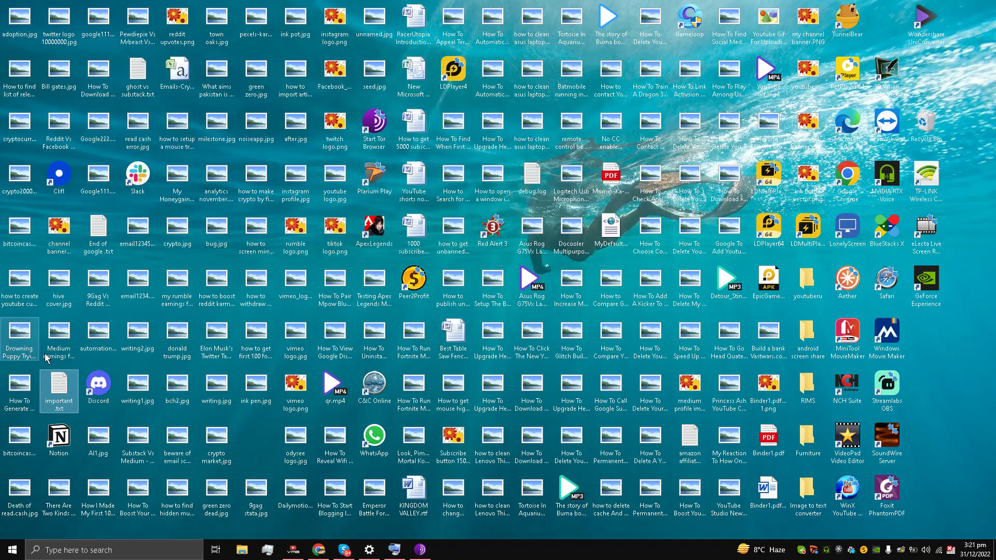
double_click(59, 387)
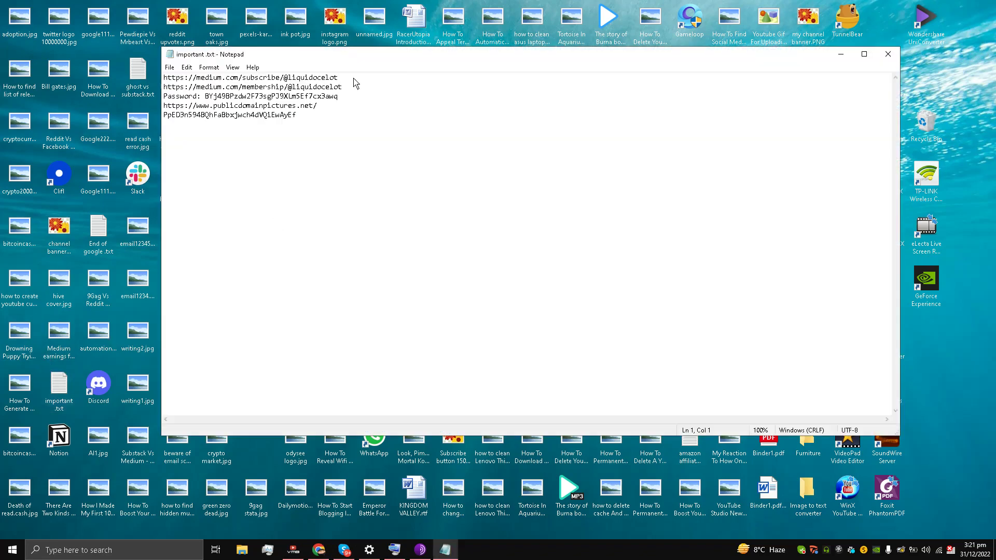
- Copy the two medium.com subscribe and membership links, then return to the Medium draft
drag(366, 87, 141, 66)
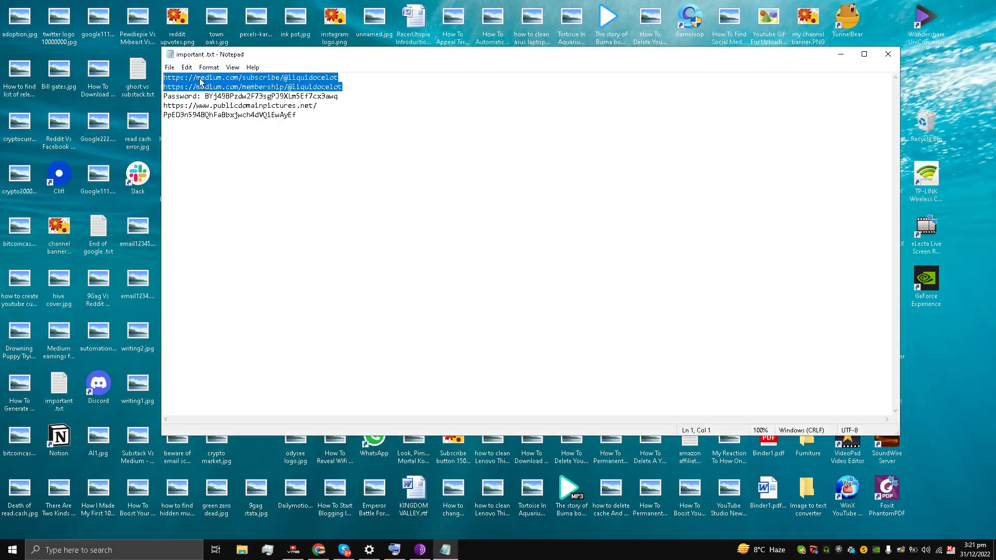
right_click(199, 82)
click(236, 115)
click(315, 549)
scroll(267, 328, down, 1)
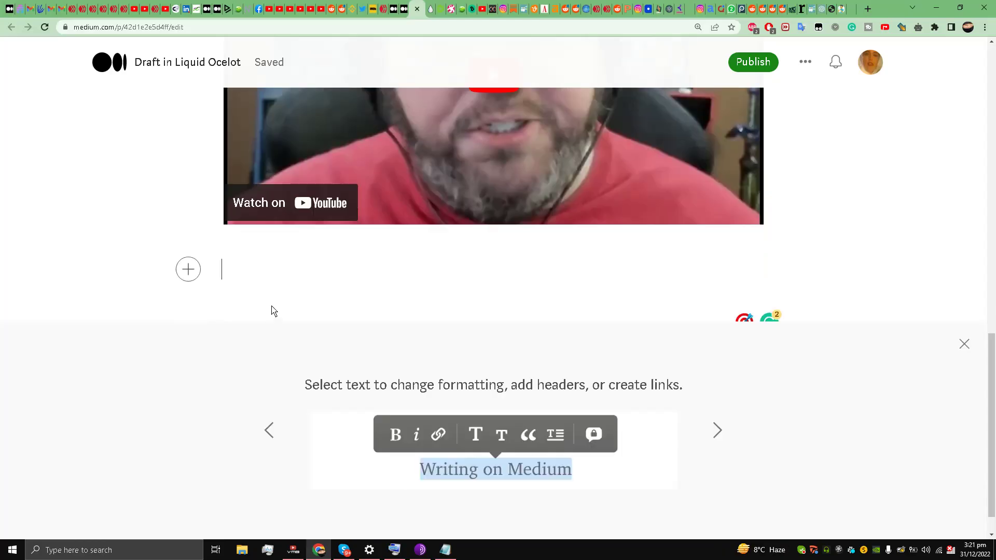
- Paste the subscribe and membership links below the video, each on its own line as a card
right_click(253, 241)
click(290, 319)
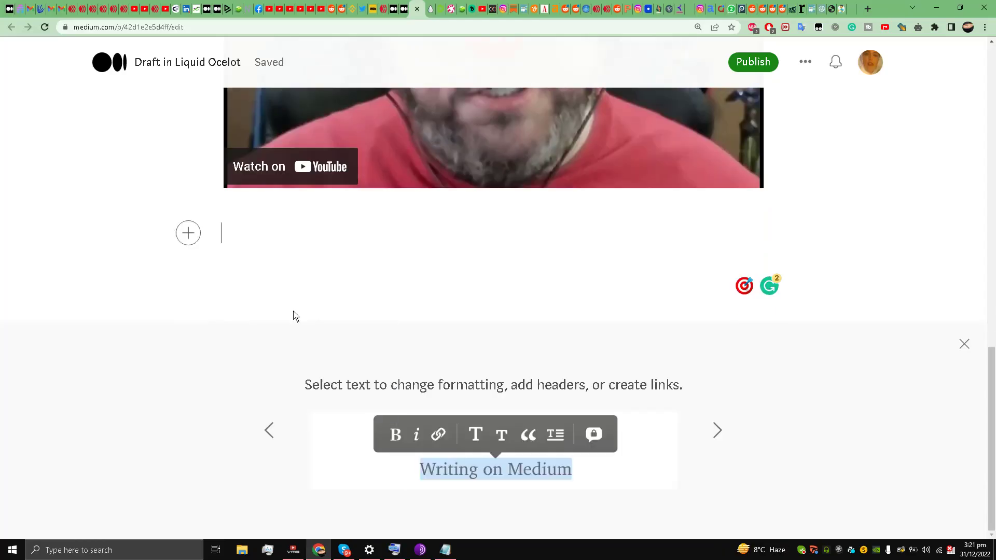
key(Return)
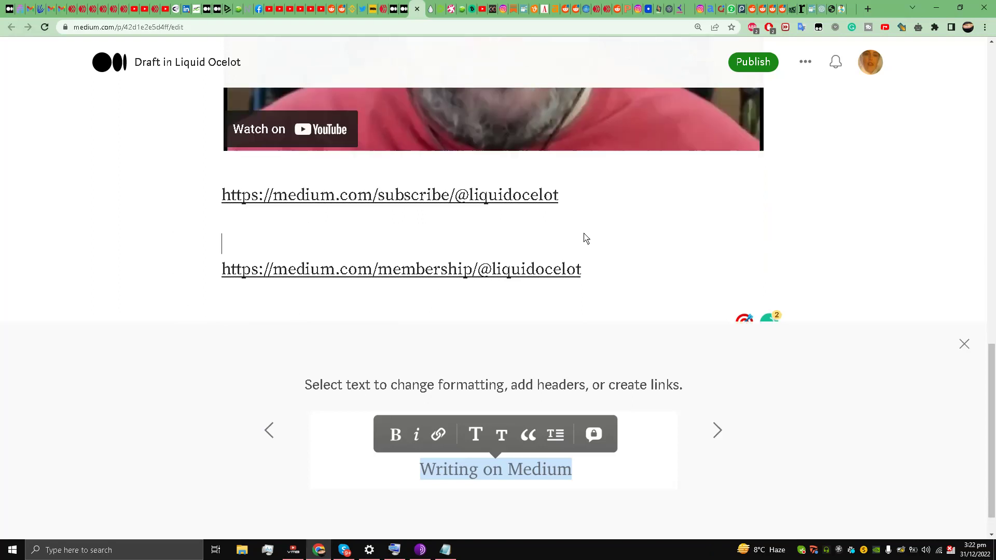
click(590, 272)
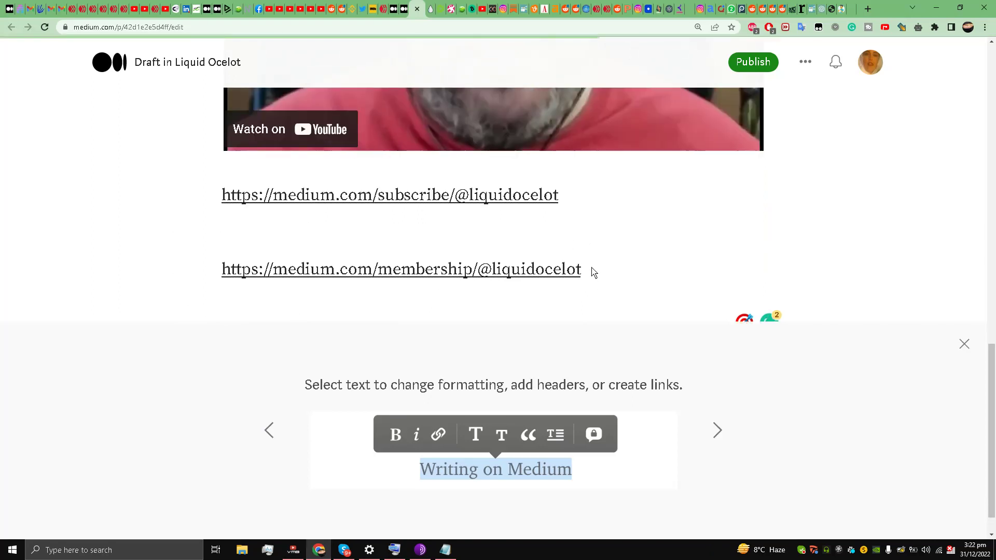
key(Return)
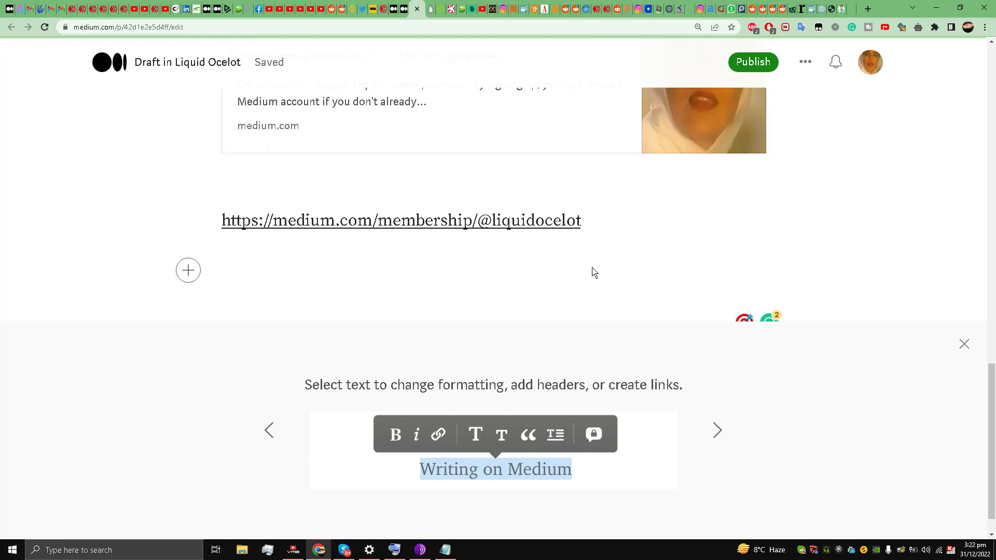
scroll(589, 266, up, 3)
scroll(589, 226, up, 3)
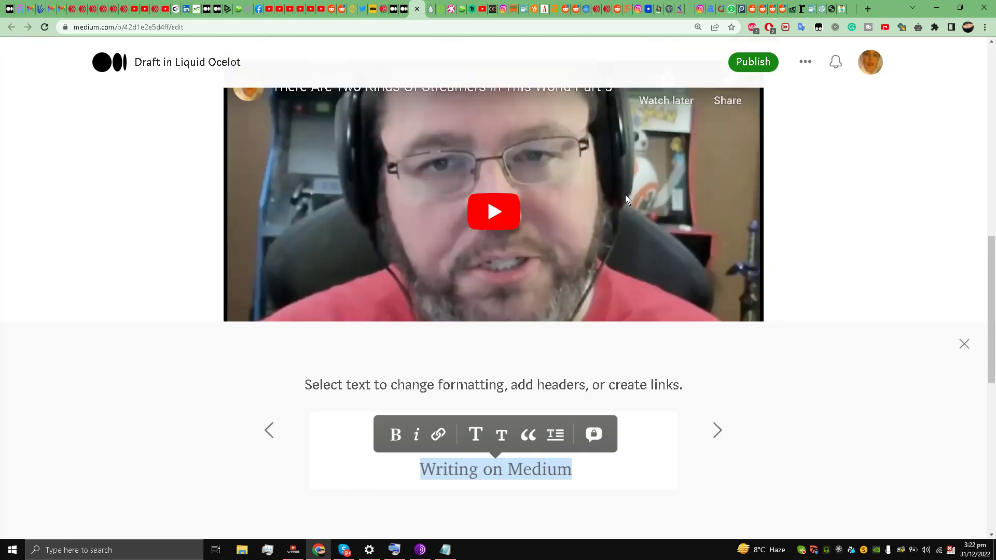
- Add topics Twitch, Twitch Streamer, Greed, YouTube and YouTuber, then publish and send now
click(752, 62)
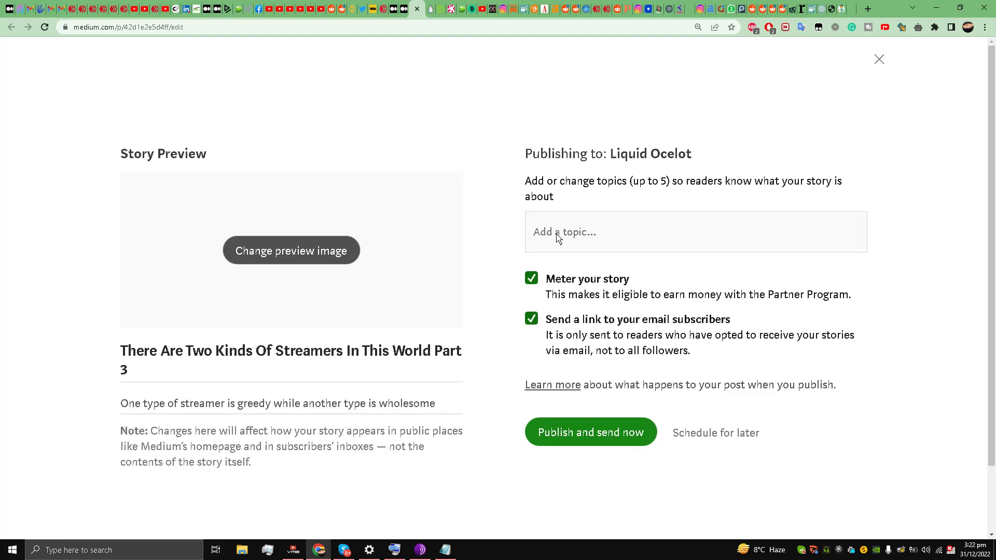
text(twit)
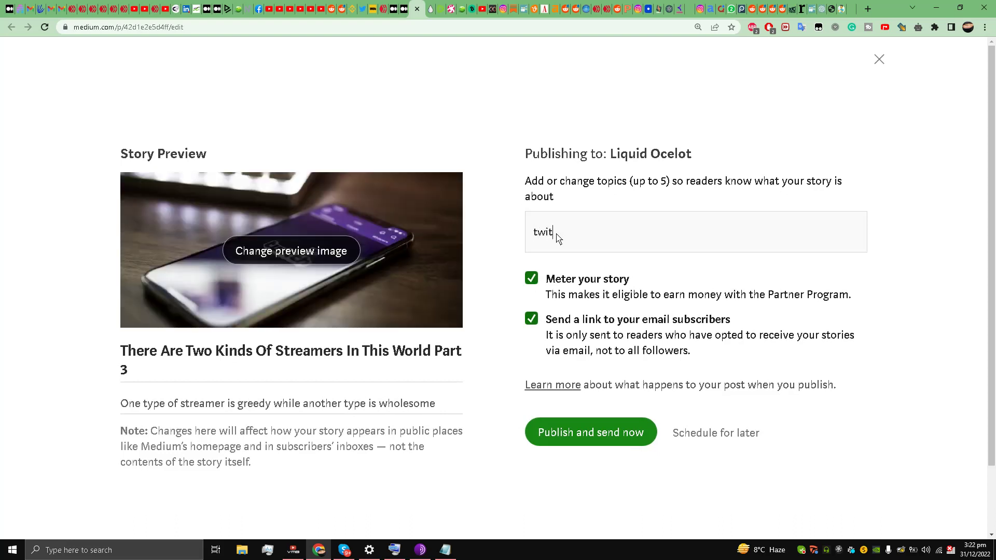
text(ch)
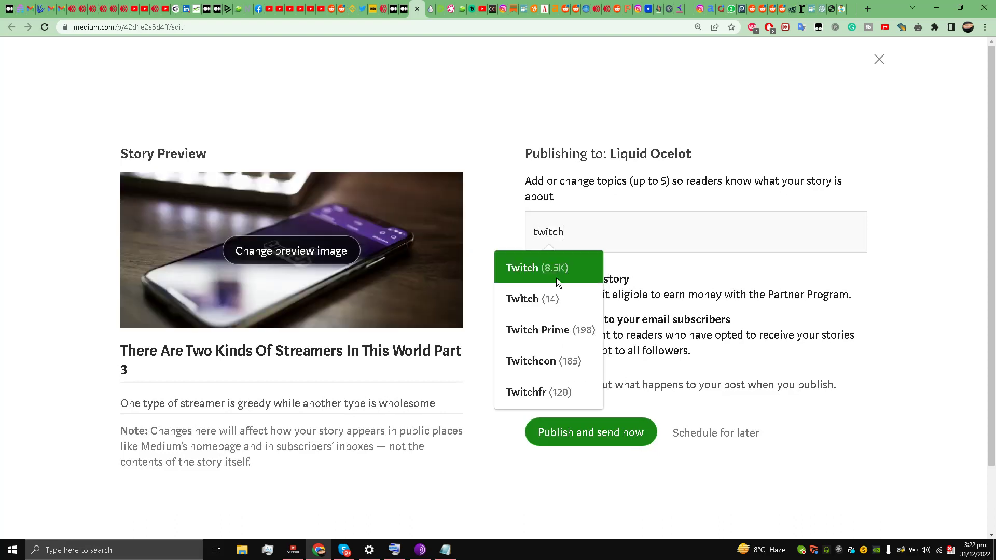
click(561, 278)
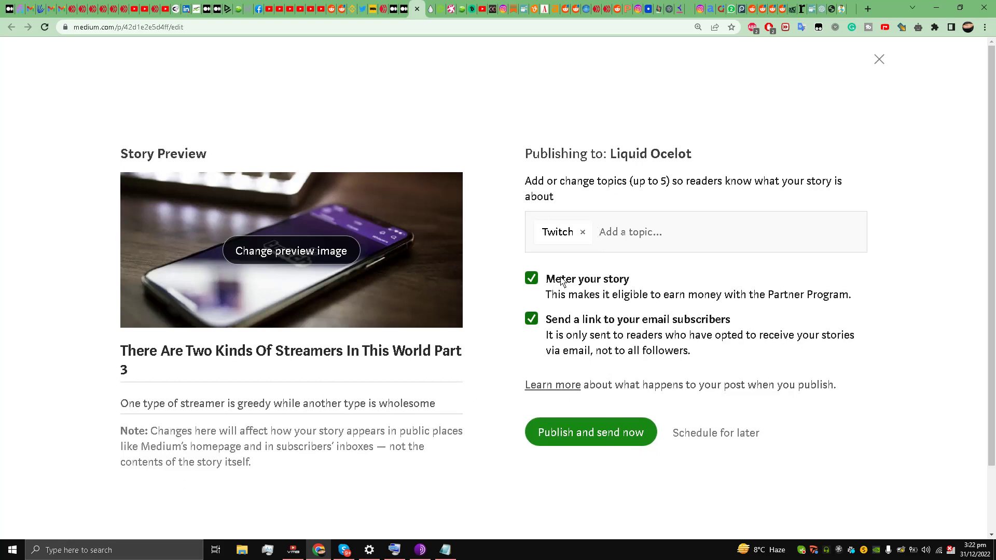
text(twitch str)
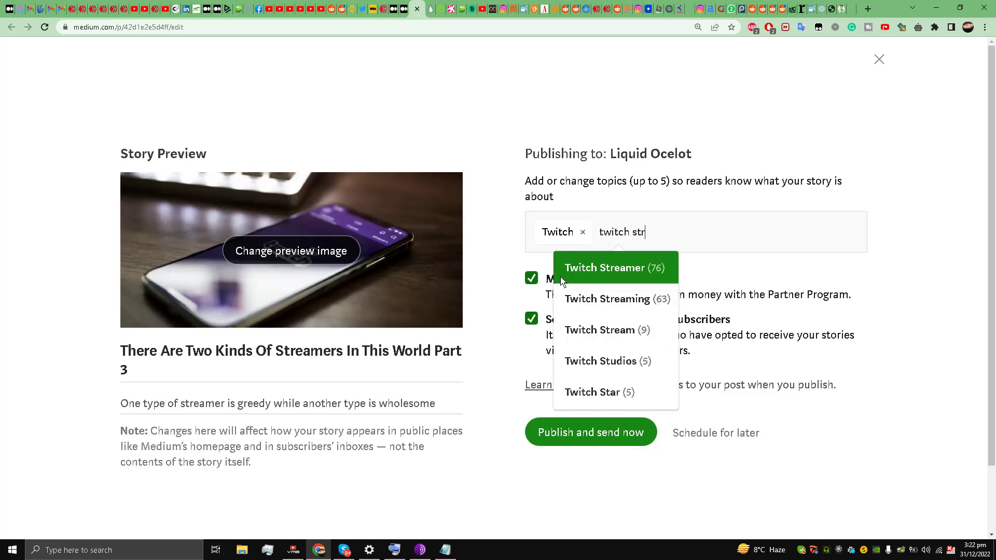
text(eam)
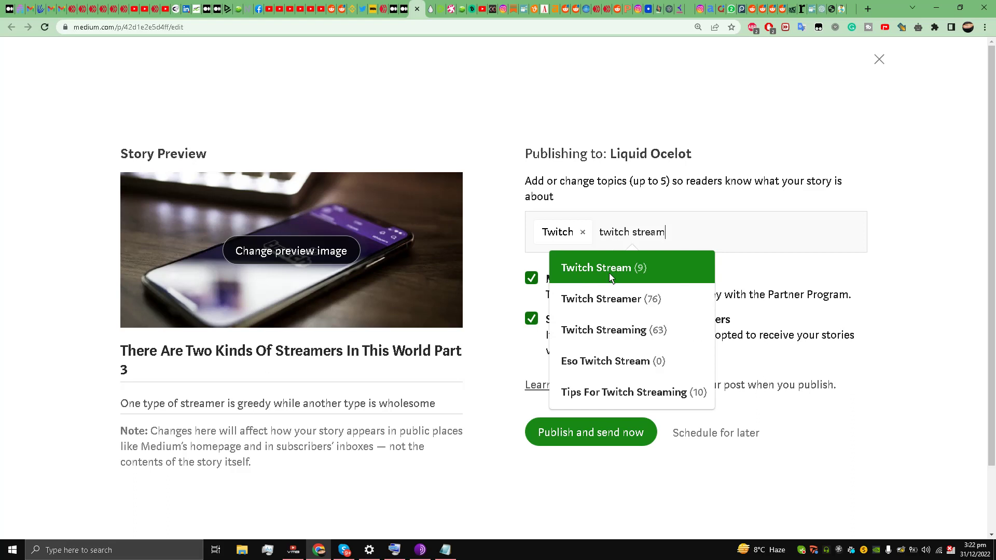
click(619, 302)
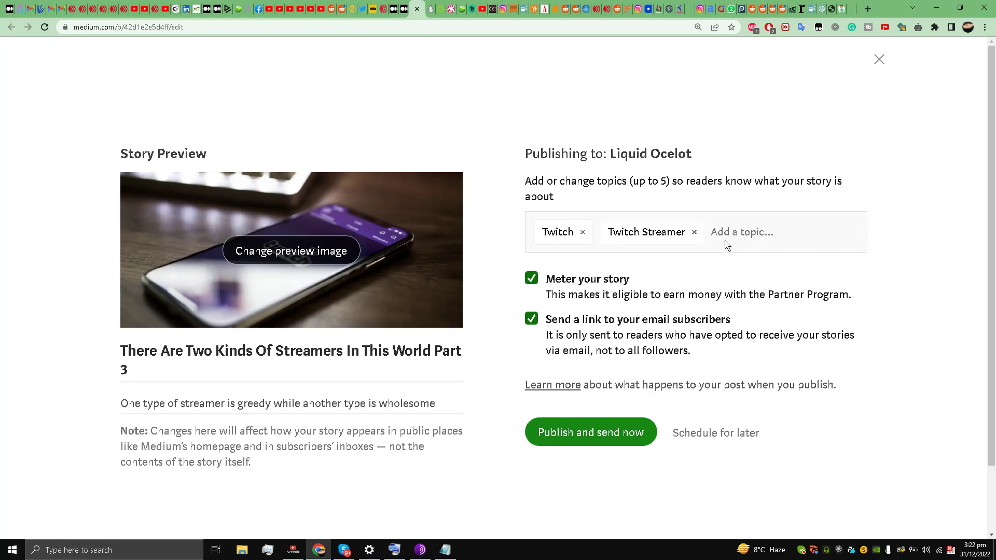
text(greed)
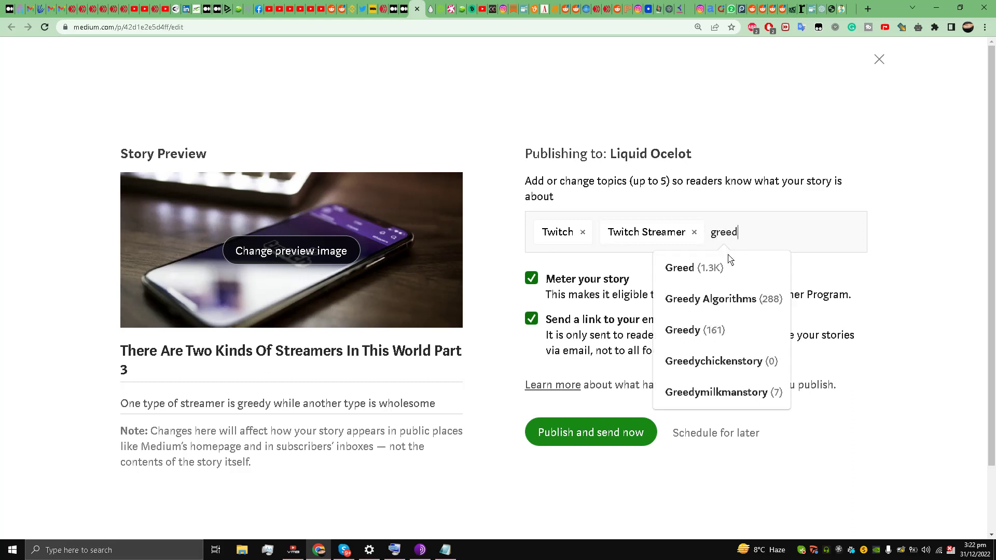
click(732, 264)
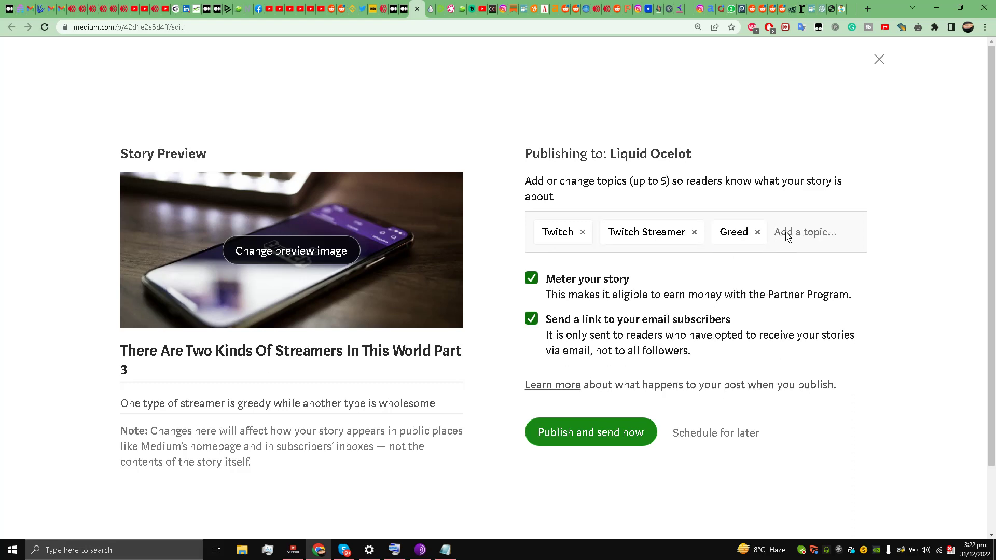
text(youtube)
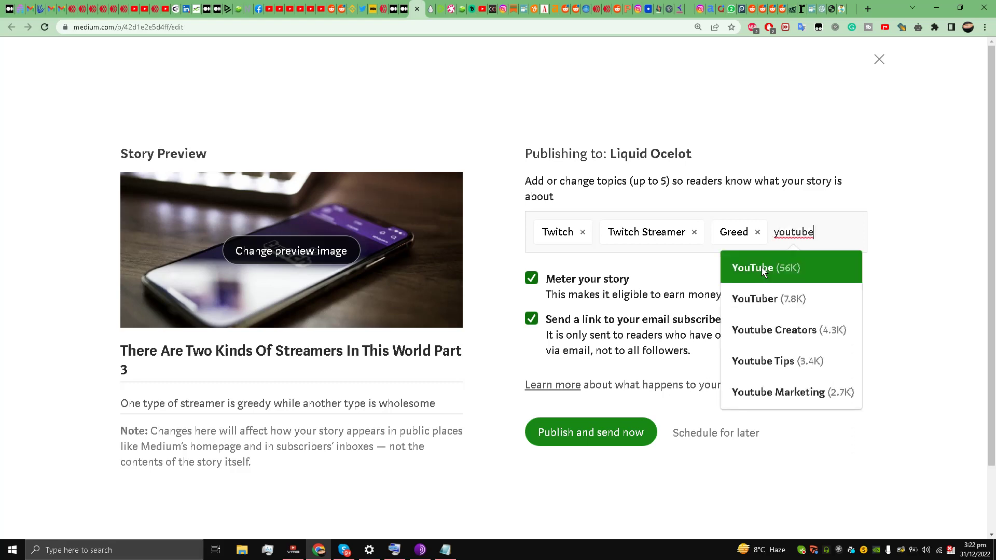
click(763, 266)
text(y)
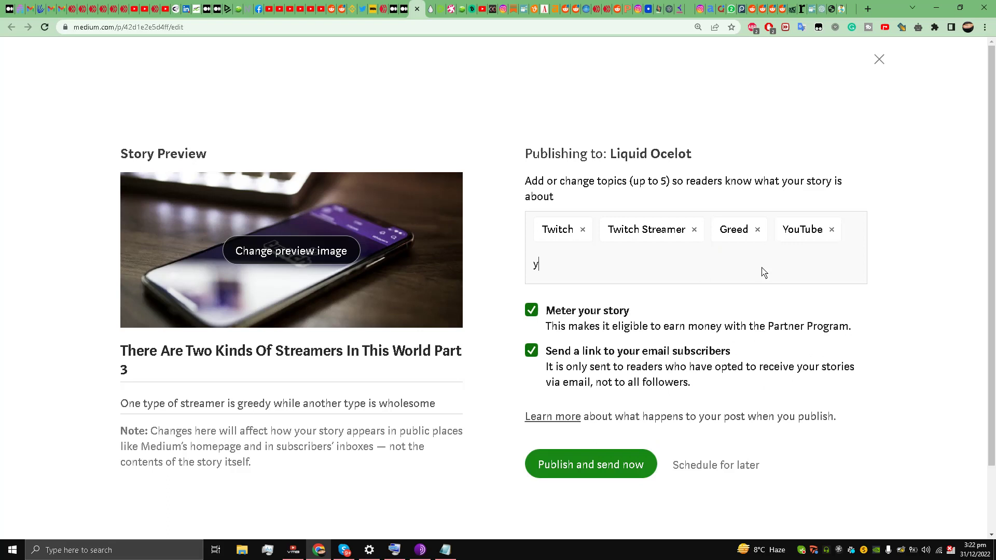
text(outuber)
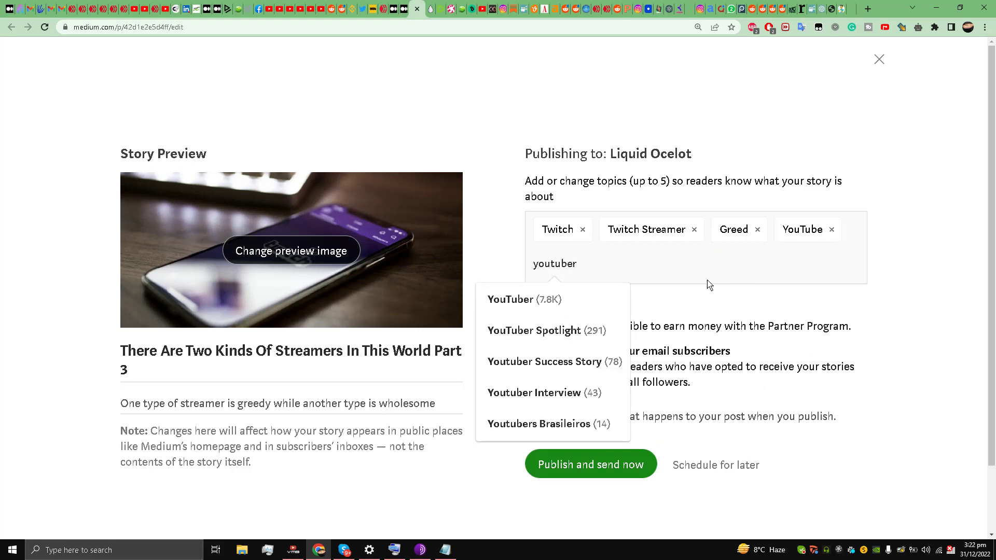
key(Return)
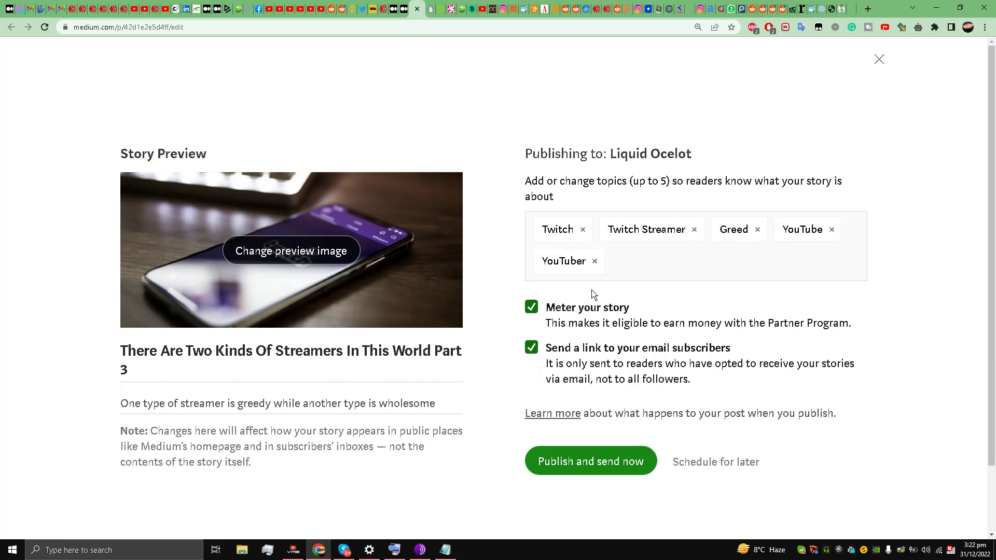
click(582, 464)
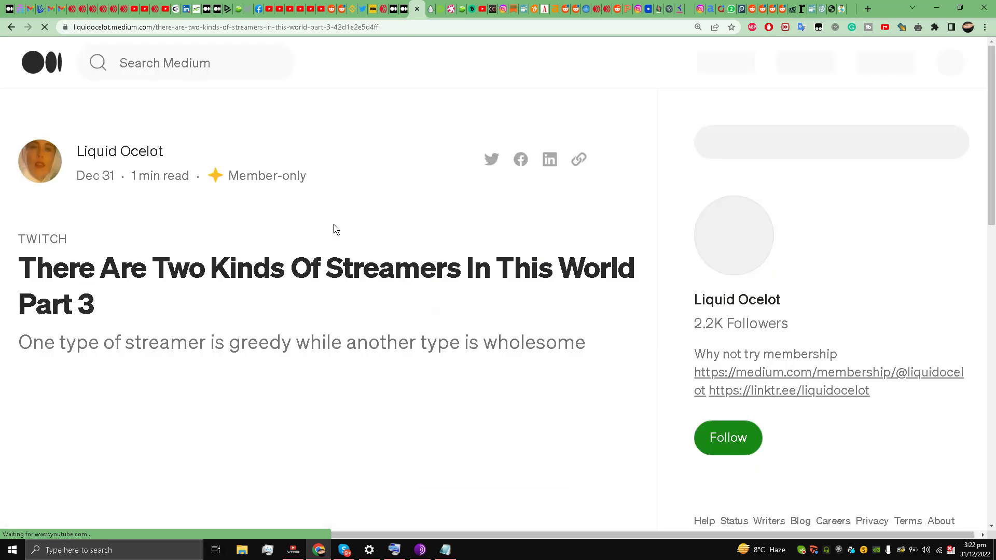
scroll(128, 223, down, 3)
scroll(126, 222, up, 1)
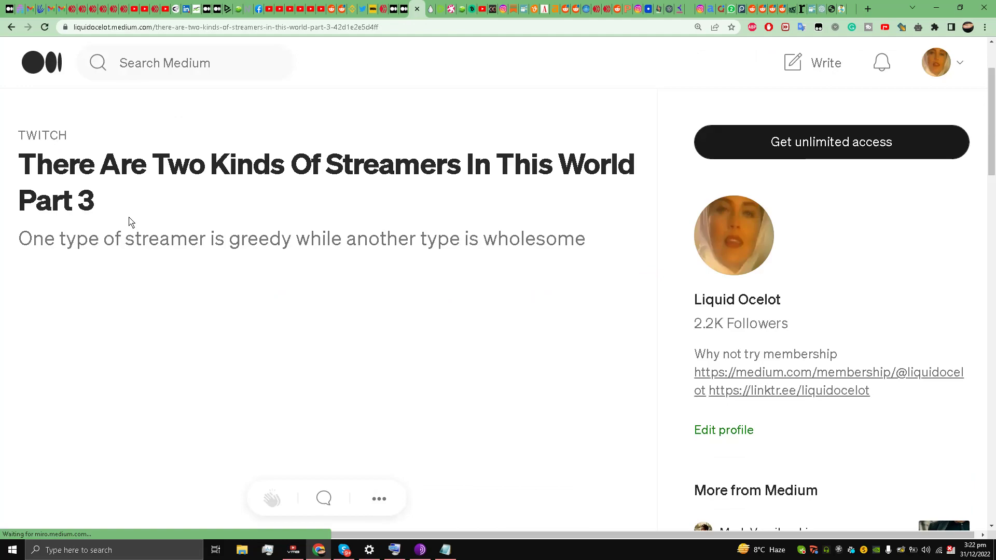
scroll(129, 222, down, 3)
scroll(129, 220, down, 4)
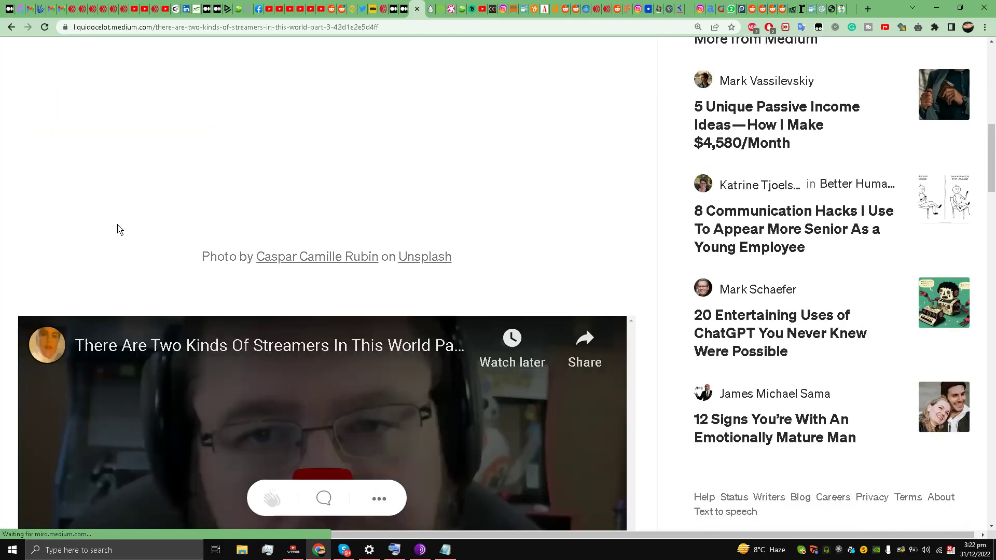
scroll(118, 230, down, 3)
scroll(117, 231, up, 5)
scroll(117, 231, up, 4)
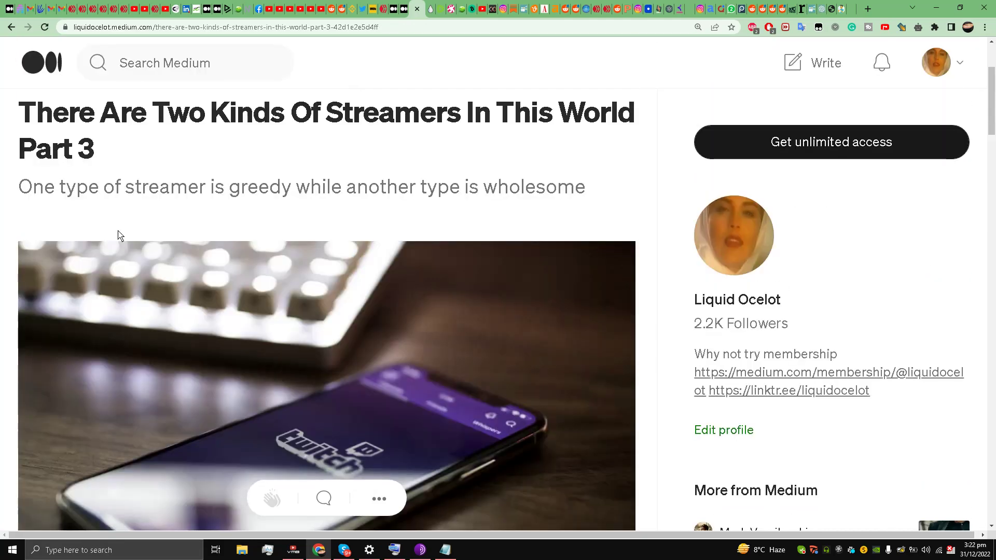
scroll(118, 231, down, 5)
scroll(117, 230, down, 3)
scroll(117, 231, up, 2)
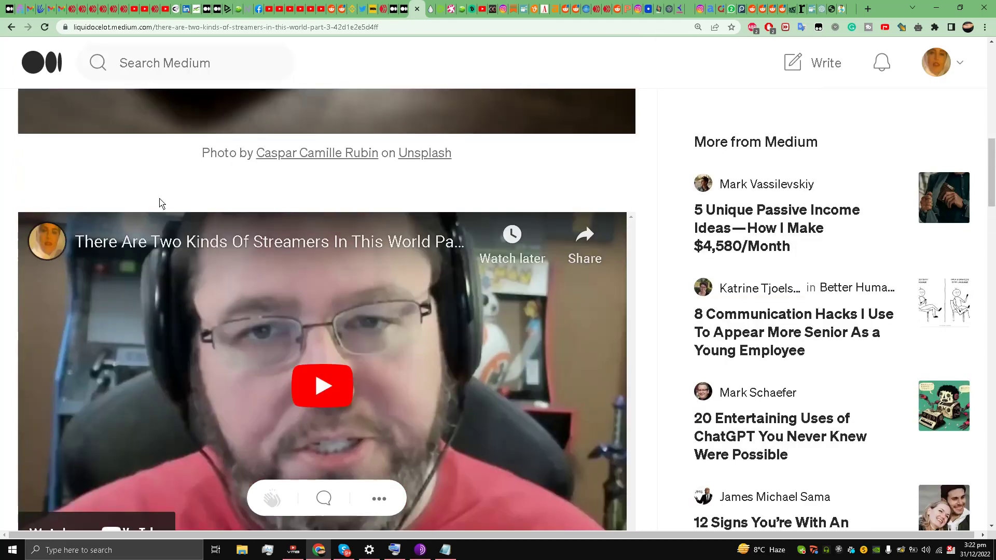
scroll(127, 211, up, 5)
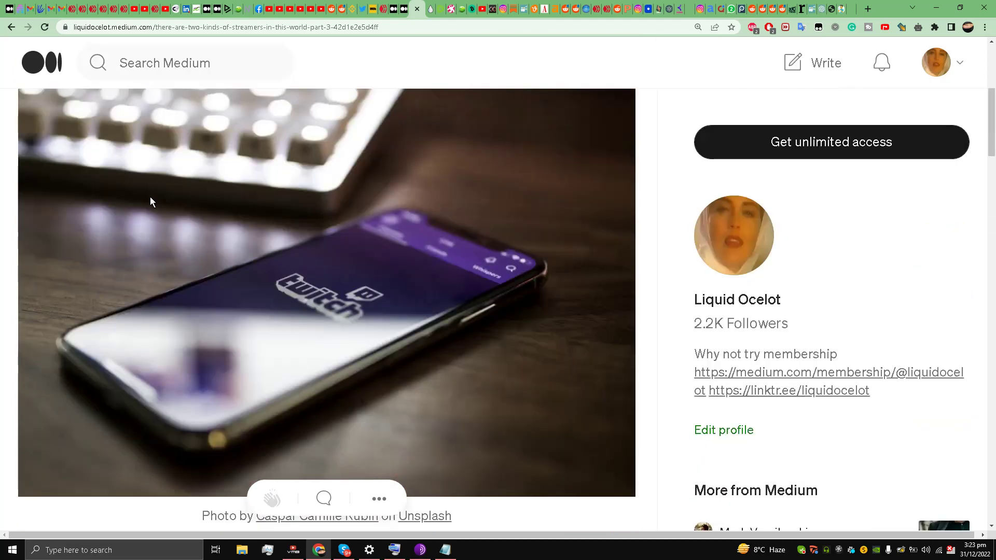
scroll(150, 196, up, 4)
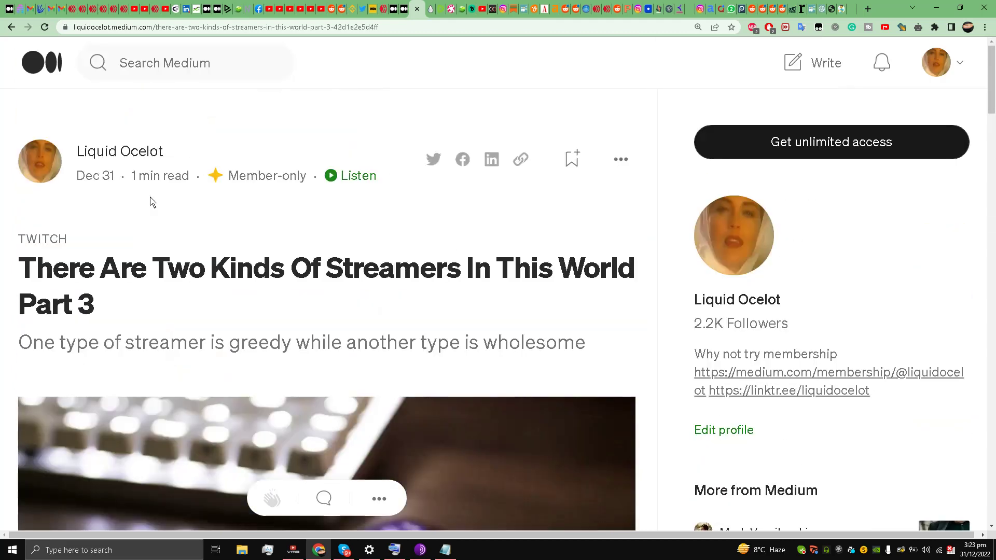
- Submit the Part 3 streamers story to InkWater Atlas, then switch to YouTube Studio
click(621, 165)
click(573, 474)
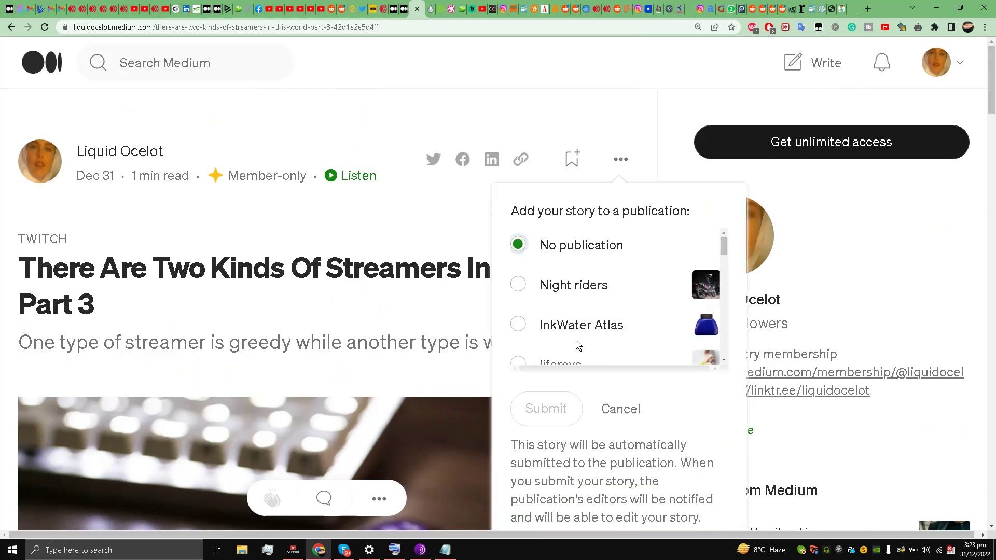
click(518, 324)
click(562, 412)
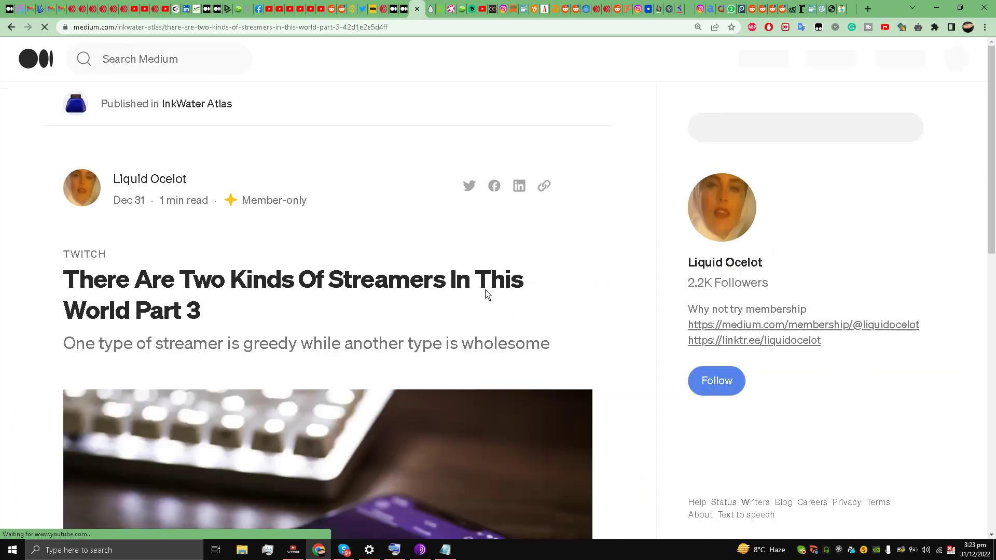
scroll(296, 226, down, 5)
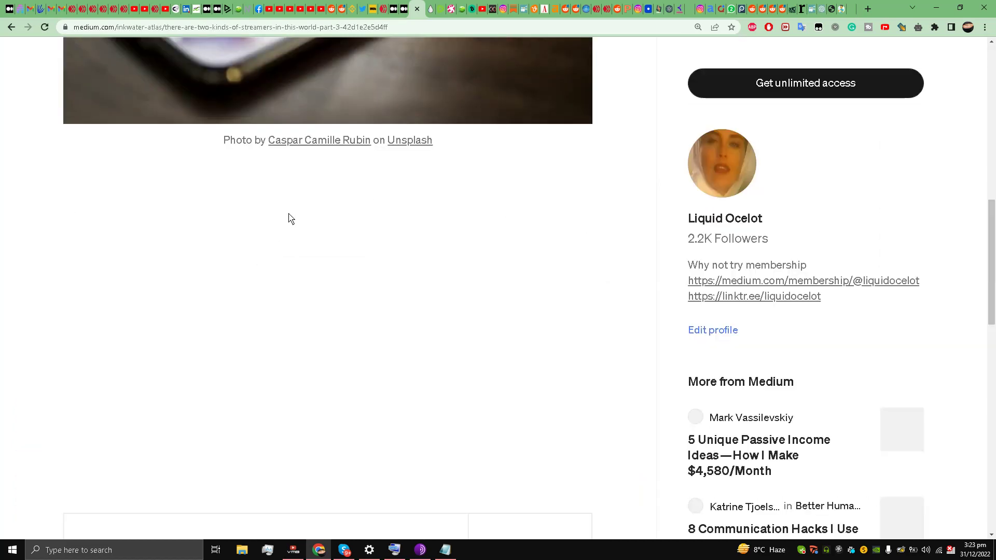
scroll(289, 219, down, 2)
scroll(288, 219, up, 1)
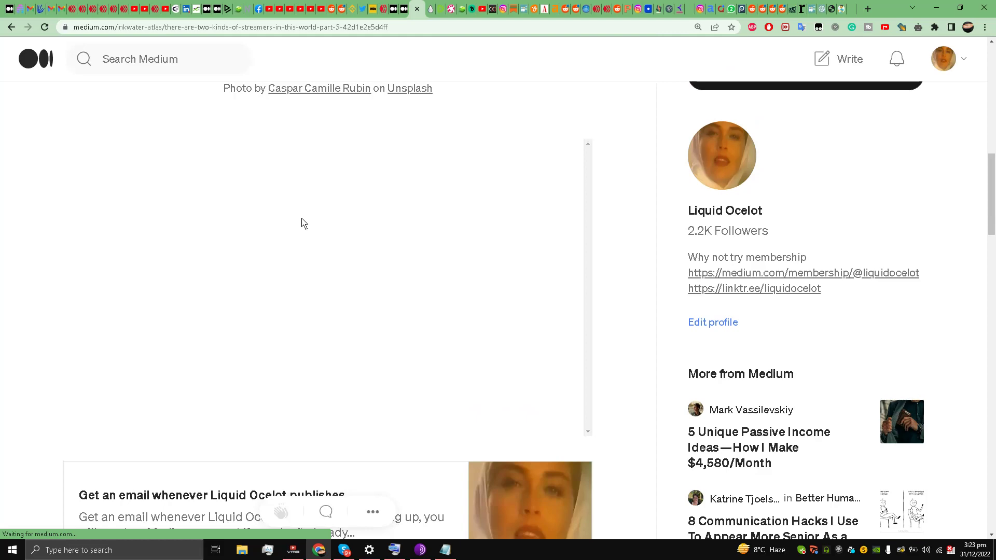
scroll(302, 224, up, 5)
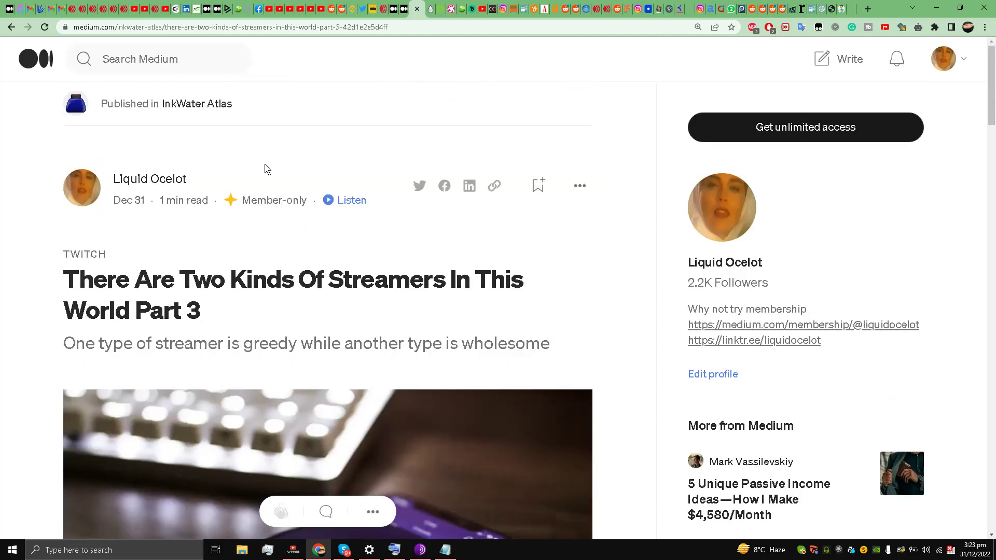
scroll(249, 160, down, 5)
scroll(243, 152, down, 6)
scroll(244, 152, up, 2)
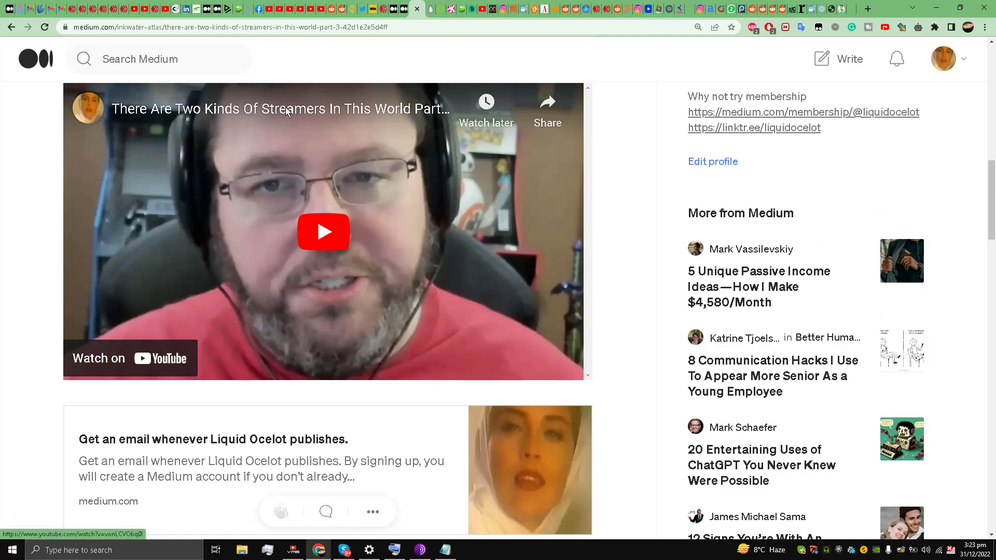
click(141, 9)
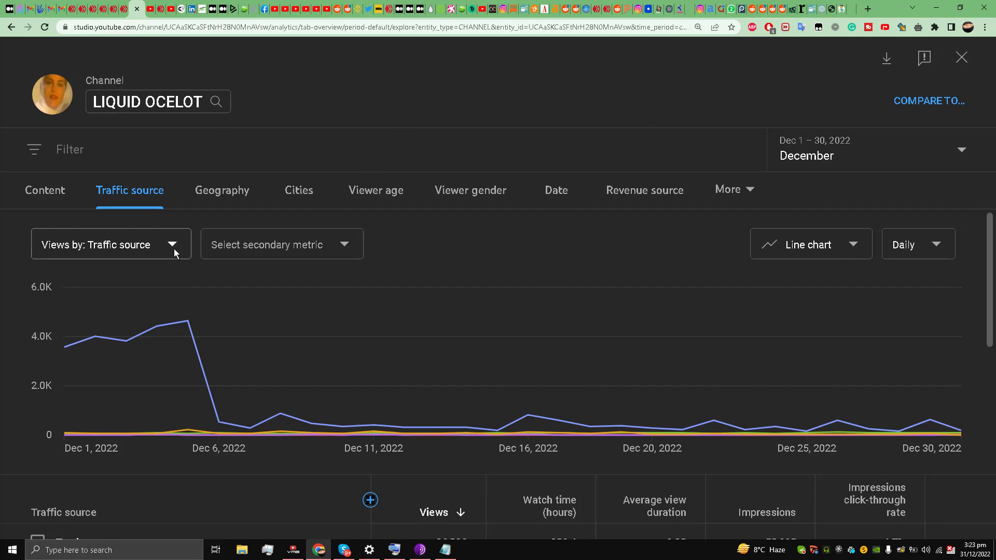
scroll(339, 289, down, 3)
scroll(242, 295, up, 1)
scroll(172, 306, down, 2)
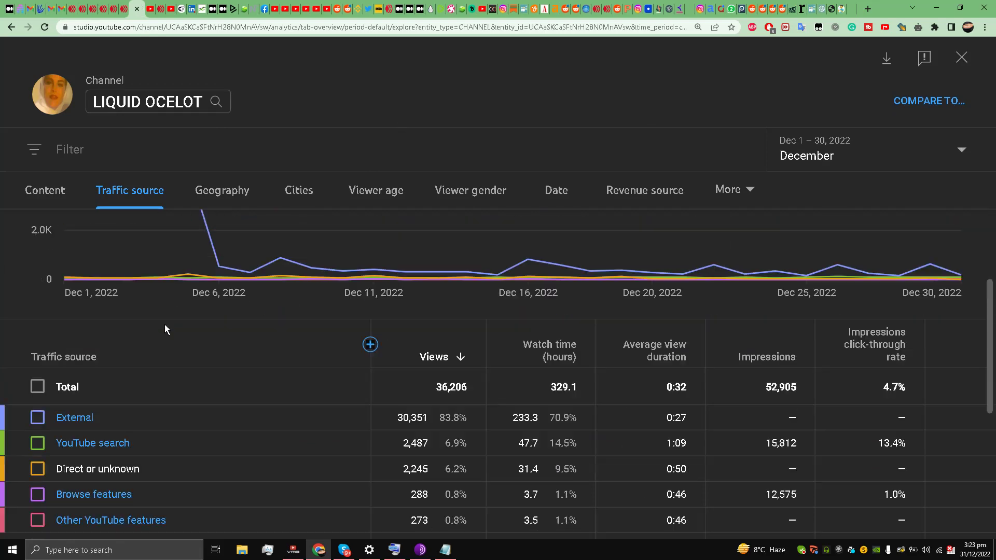
scroll(100, 312, up, 2)
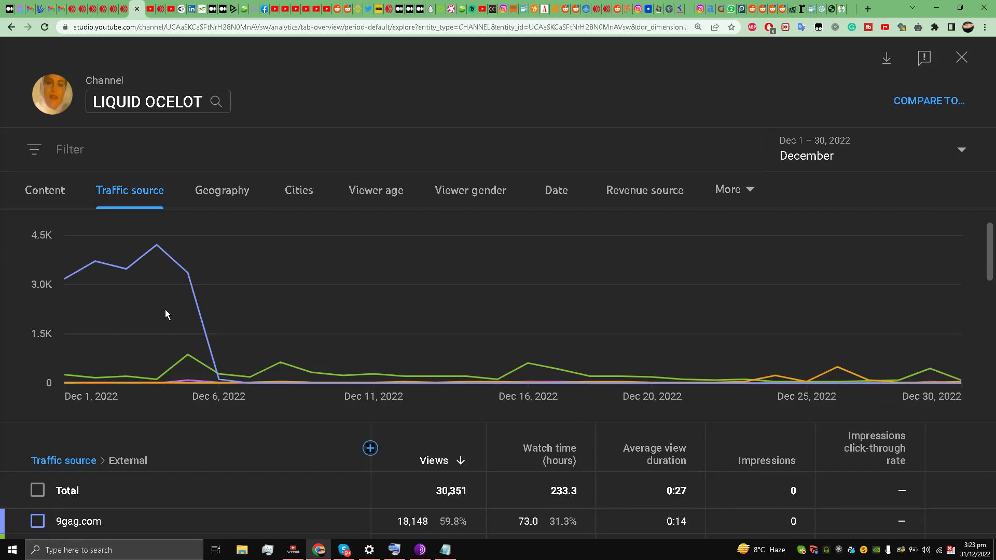
scroll(191, 349, down, 3)
scroll(183, 343, down, 2)
scroll(177, 341, up, 2)
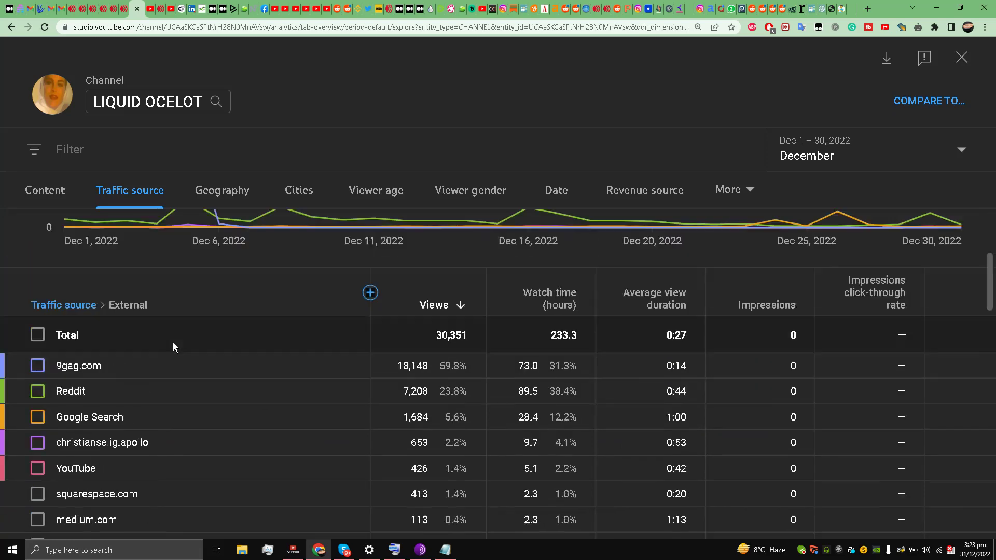
scroll(90, 373, down, 1)
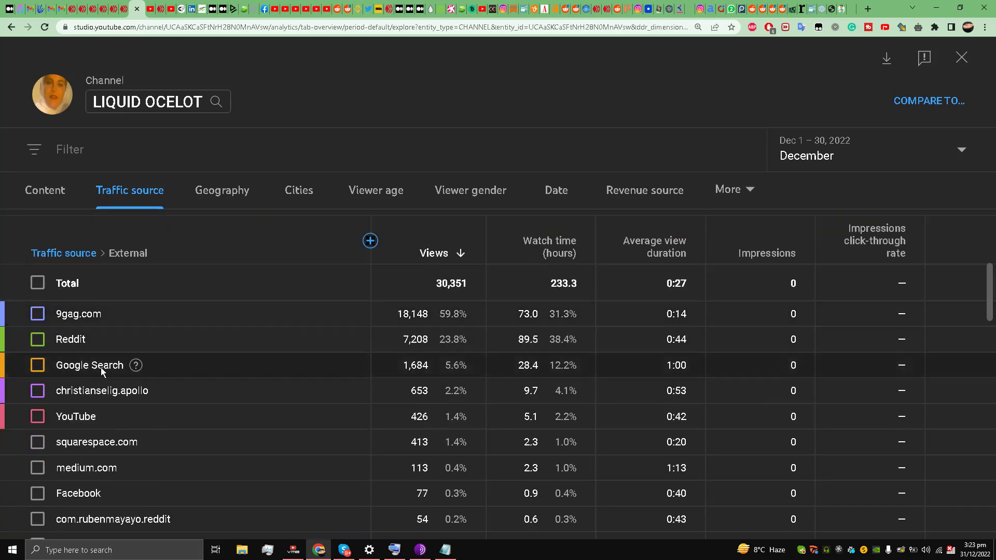
scroll(78, 342, down, 2)
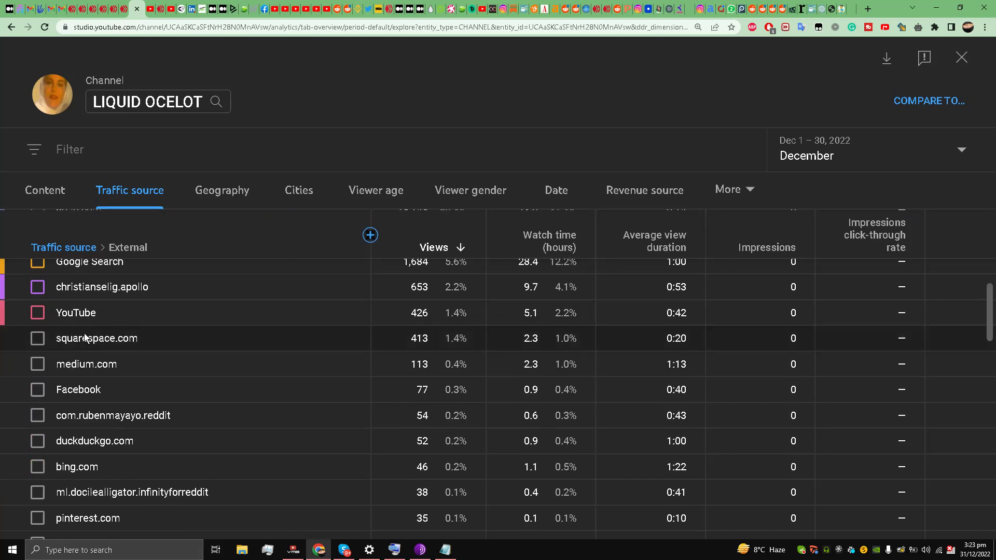
scroll(84, 339, down, 1)
scroll(86, 337, down, 1)
scroll(86, 337, down, 1)
scroll(86, 336, down, 2)
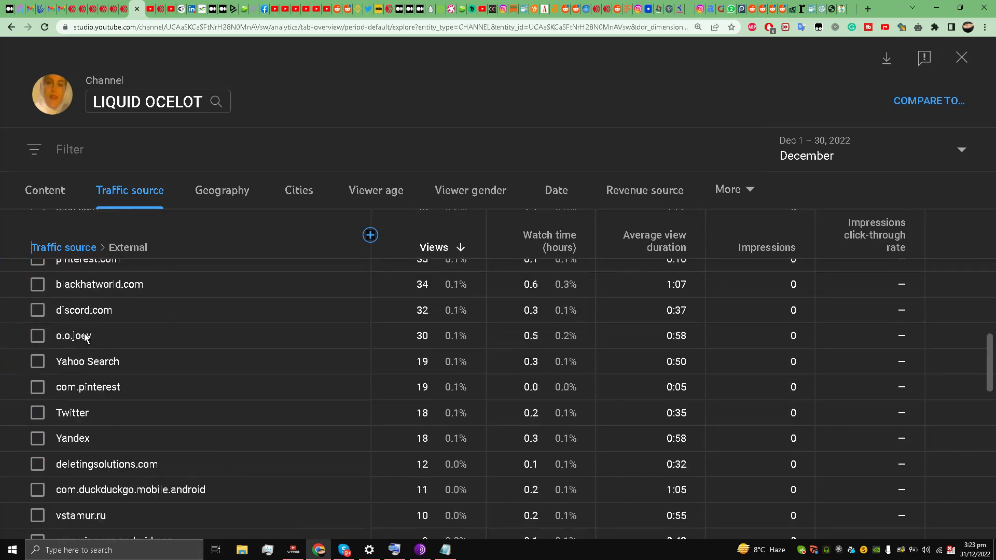
scroll(85, 336, down, 2)
scroll(86, 337, down, 1)
scroll(85, 337, down, 3)
scroll(84, 336, down, 2)
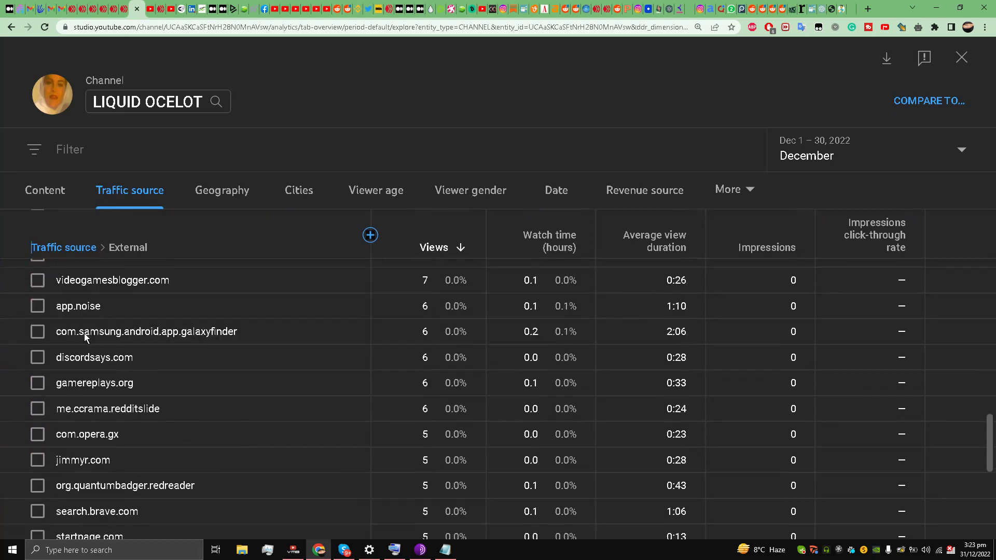
scroll(84, 336, down, 2)
scroll(84, 333, down, 2)
scroll(84, 334, down, 2)
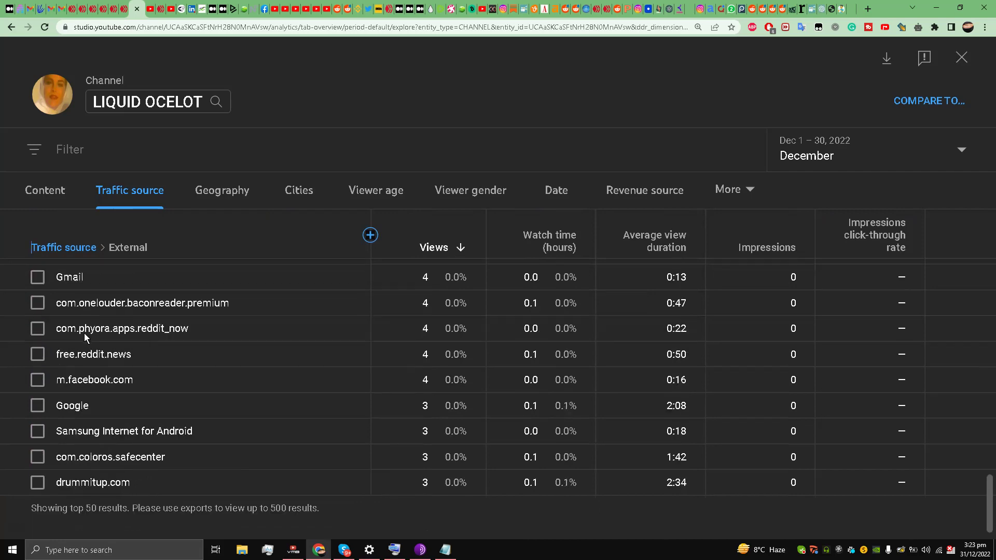
scroll(86, 332, up, 2)
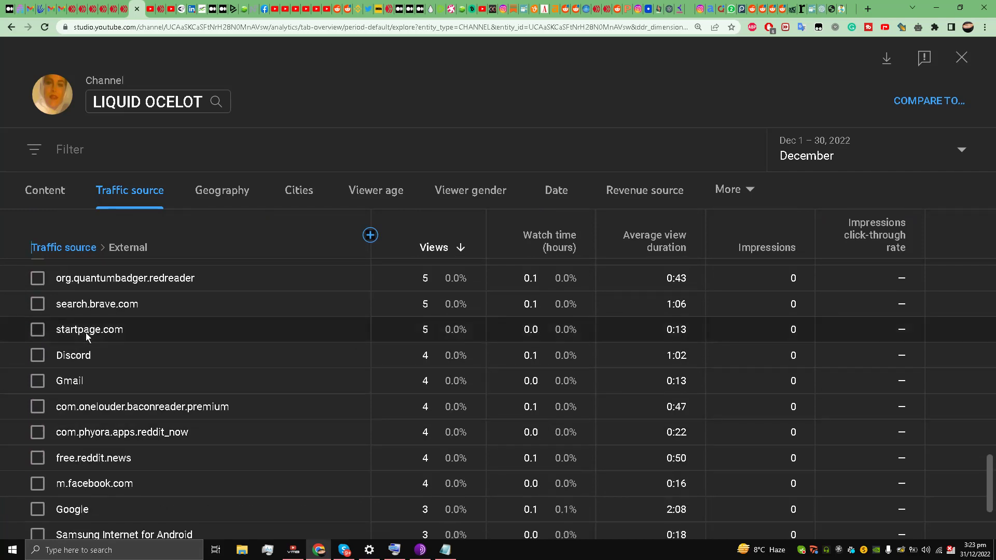
scroll(86, 332, up, 2)
scroll(86, 332, up, 1)
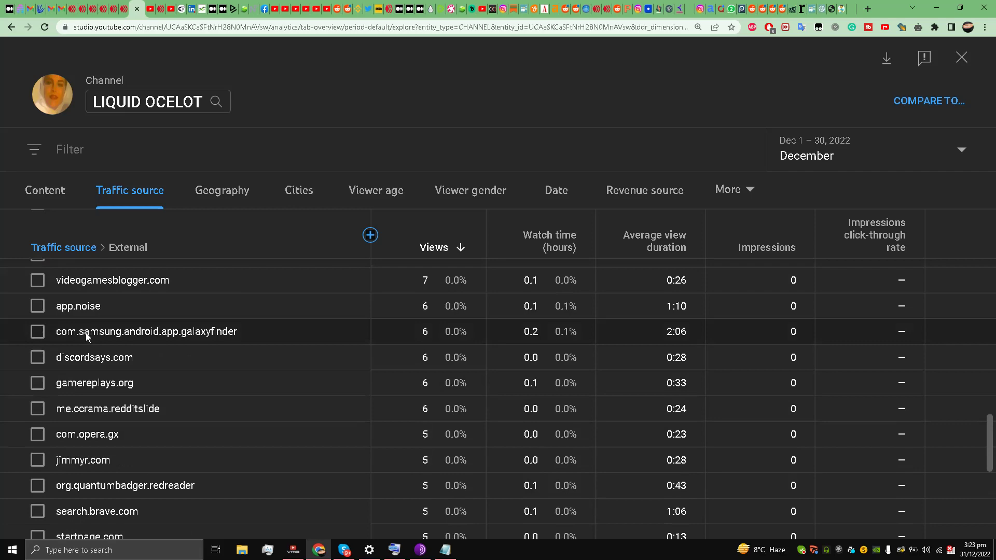
scroll(86, 333, up, 1)
scroll(86, 333, up, 1)
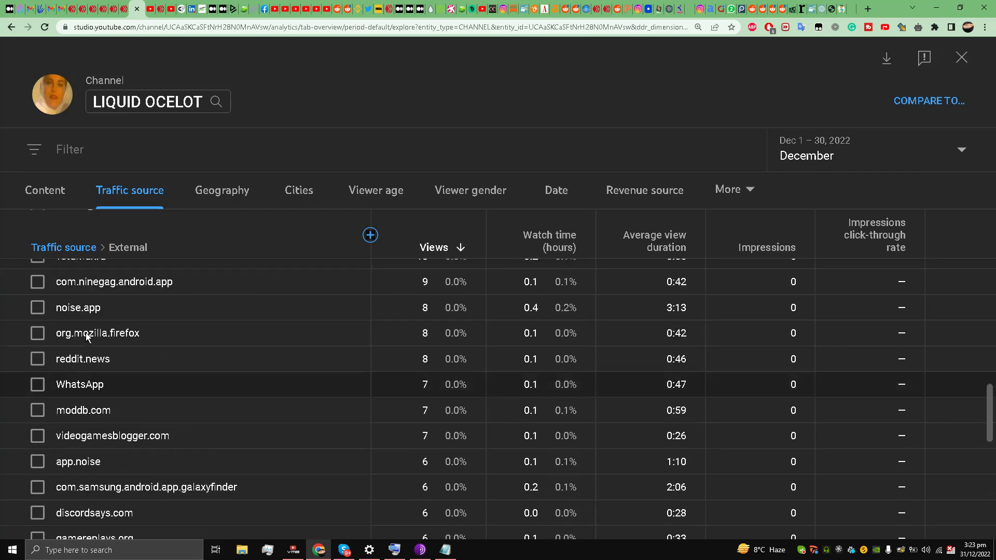
scroll(86, 332, up, 1)
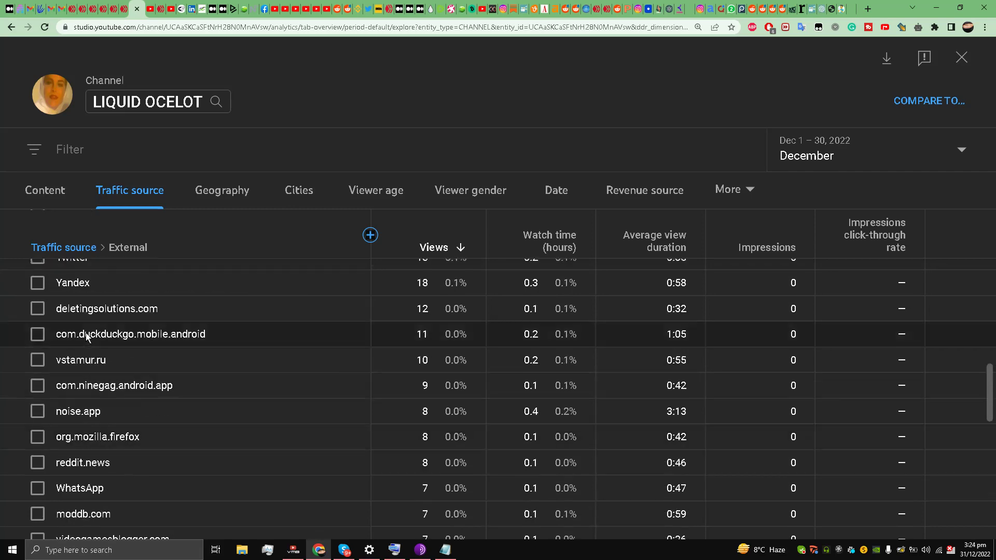
scroll(86, 334, up, 1)
scroll(86, 335, up, 2)
scroll(86, 335, up, 1)
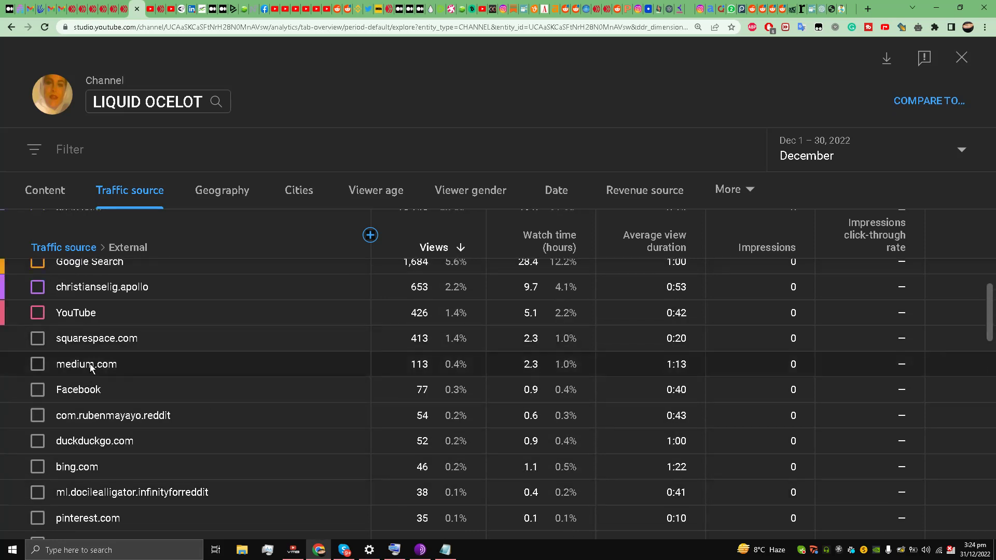
- Highlight the medium.com row's 113 views and 1:13 average view duration
double_click(75, 367)
drag(75, 371, 517, 370)
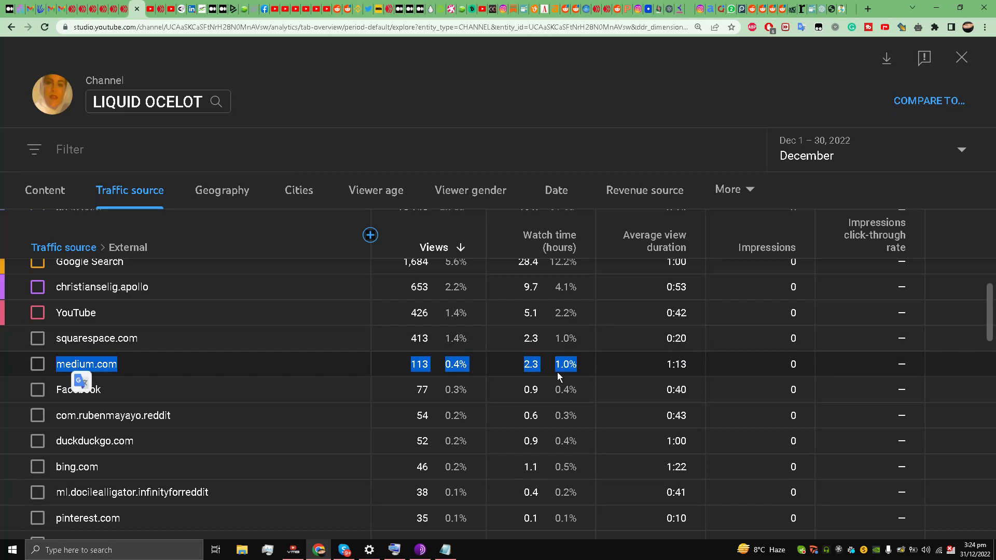
drag(558, 377, 681, 375)
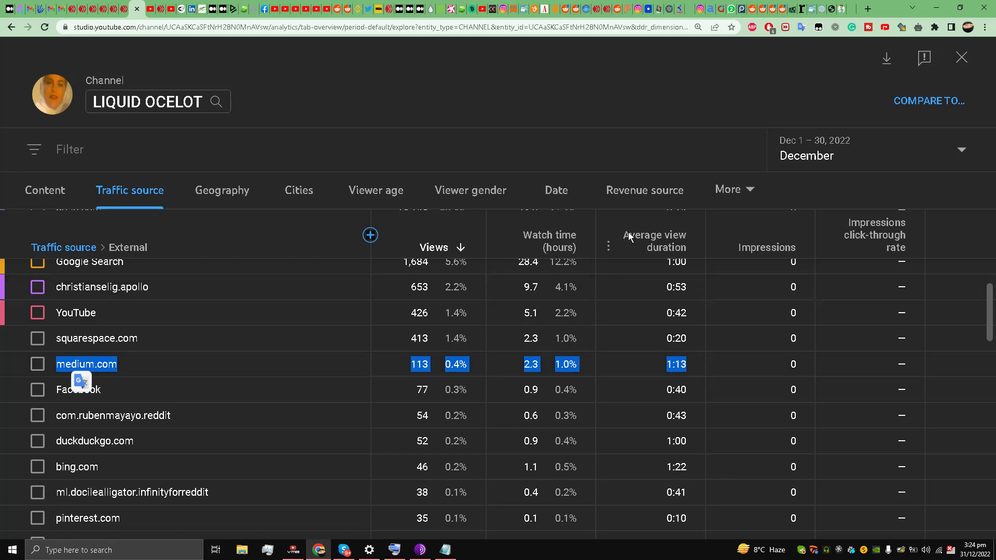
mouse_move(654, 242)
triple_click(693, 256)
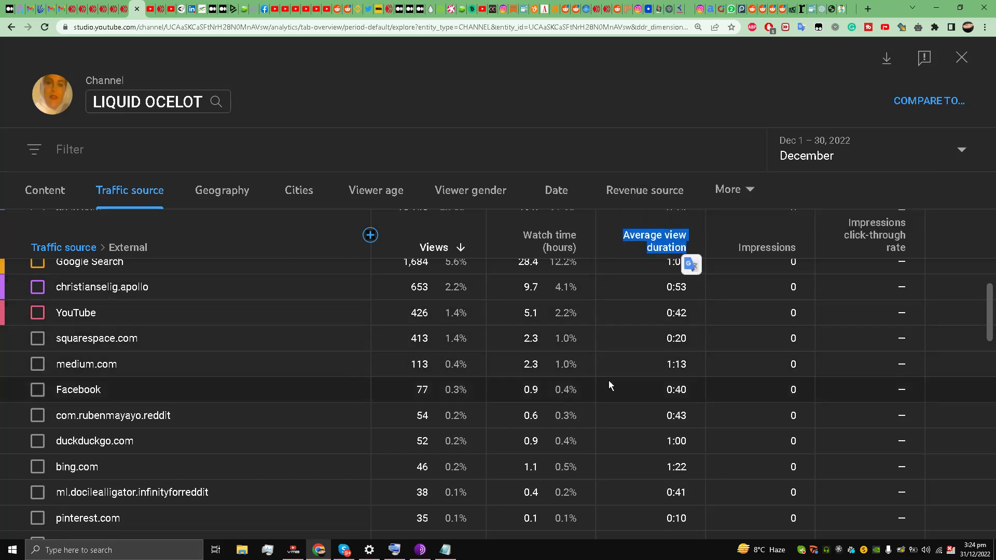
double_click(677, 367)
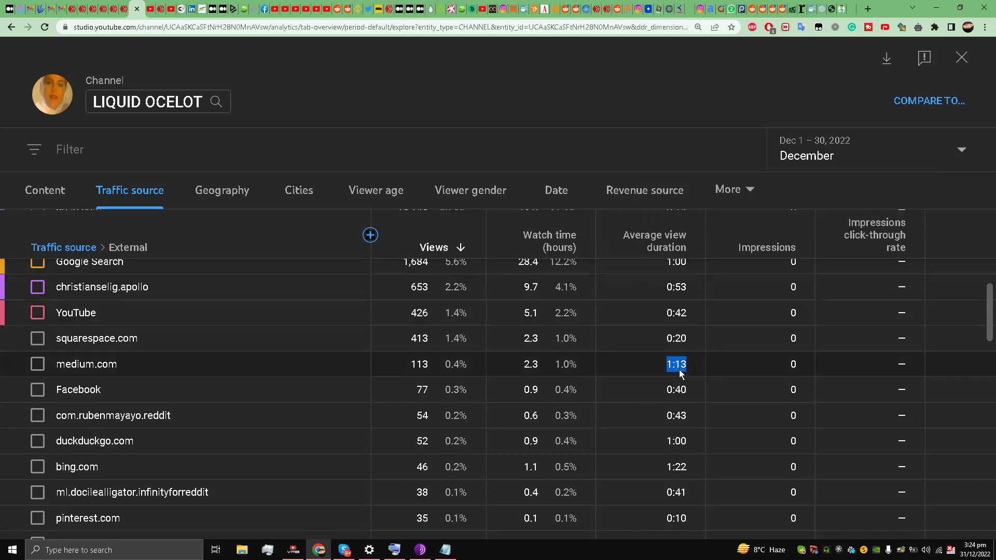
double_click(70, 366)
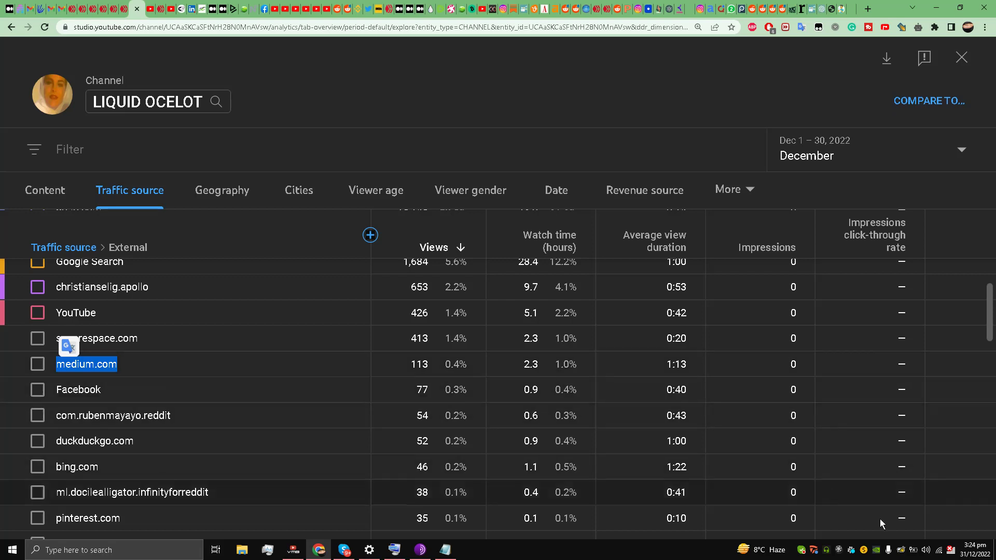
click(841, 551)
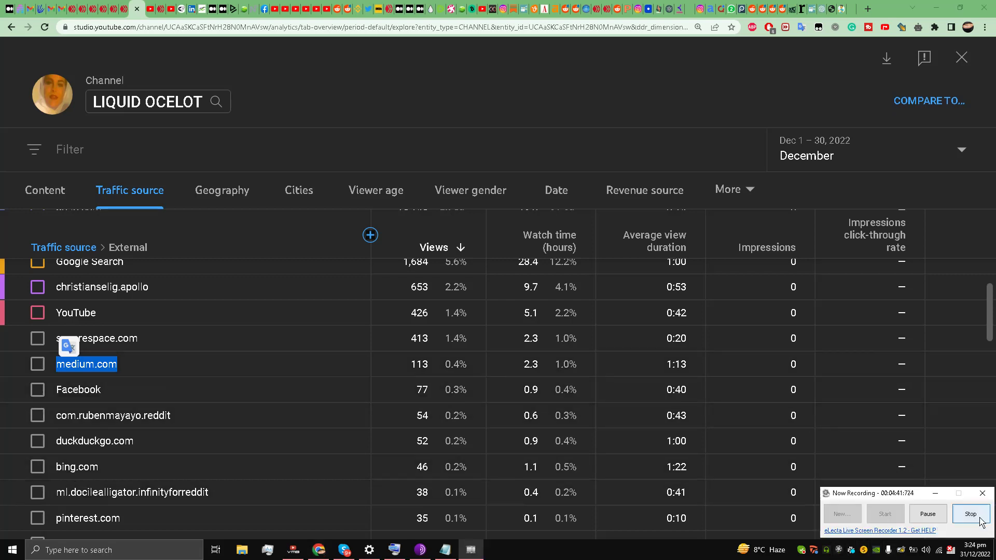